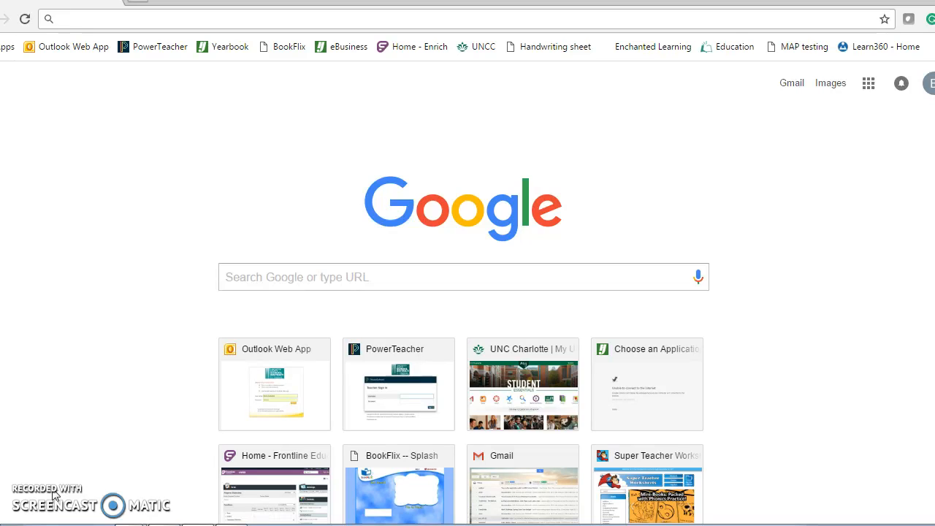
Go to the prezi.com website
text(pre)
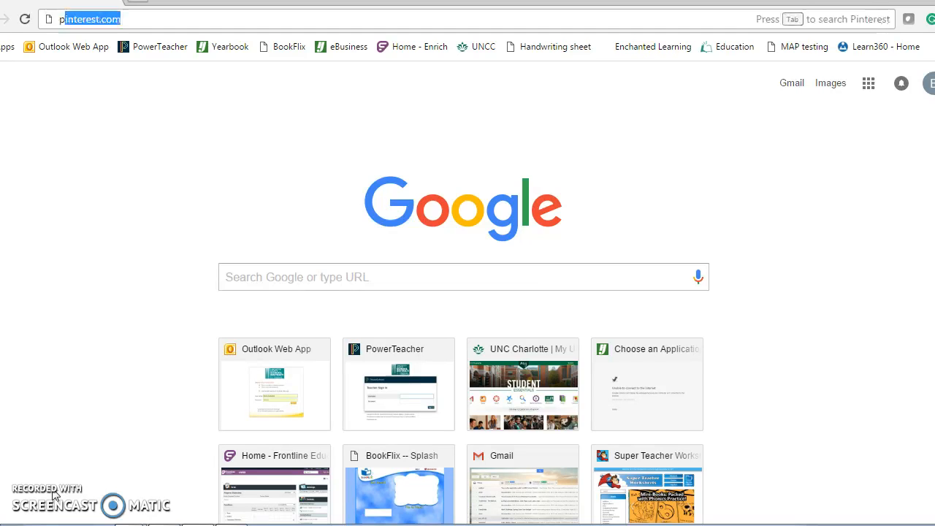
text(zi.com)
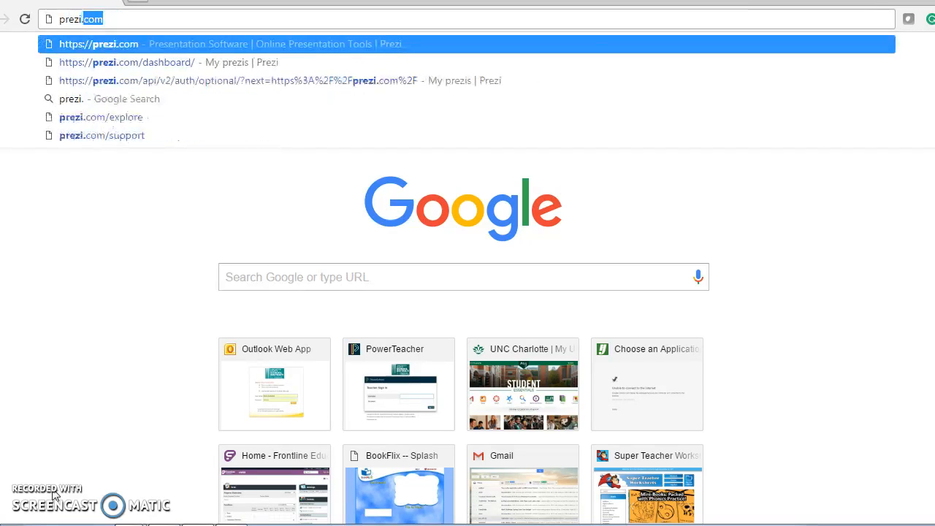
key(Return)
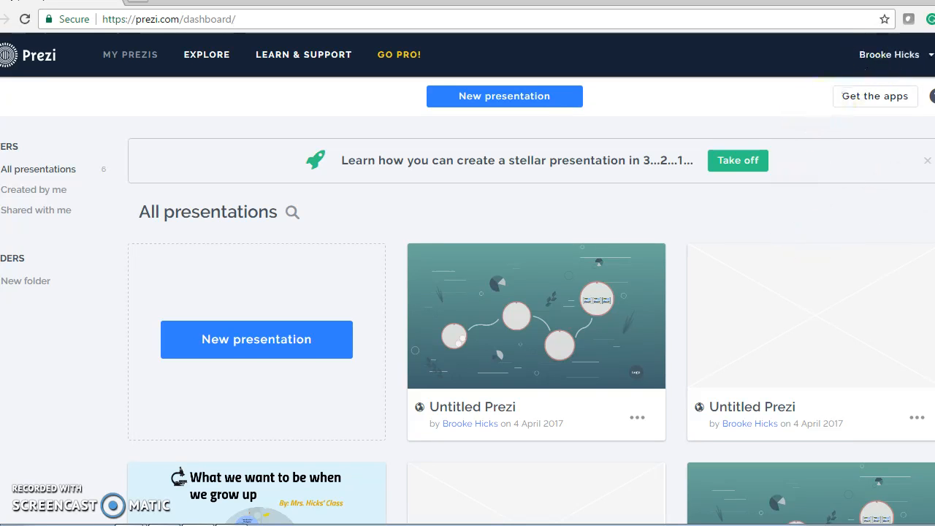
Create a new presentation from the dashboard using the Tranquility template
scroll(467, 278, down, 4)
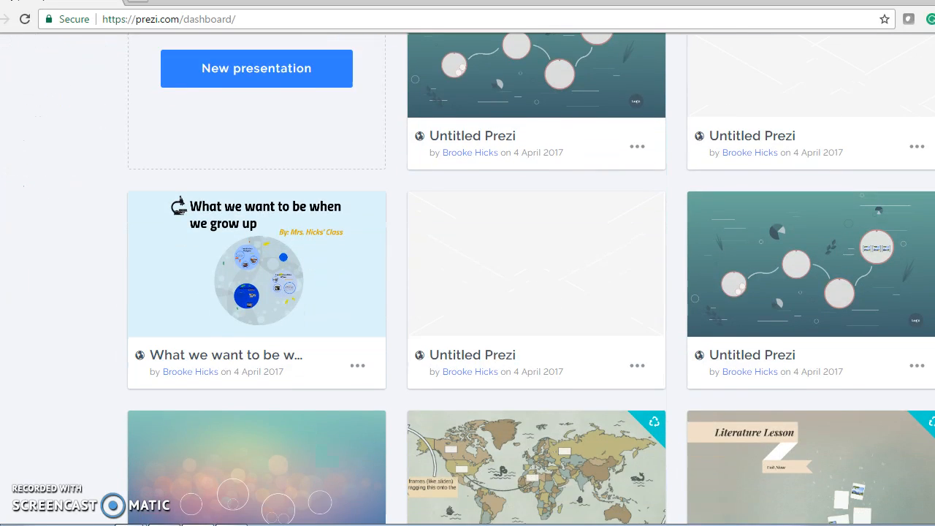
scroll(429, 295, down, 2)
scroll(429, 294, up, 5)
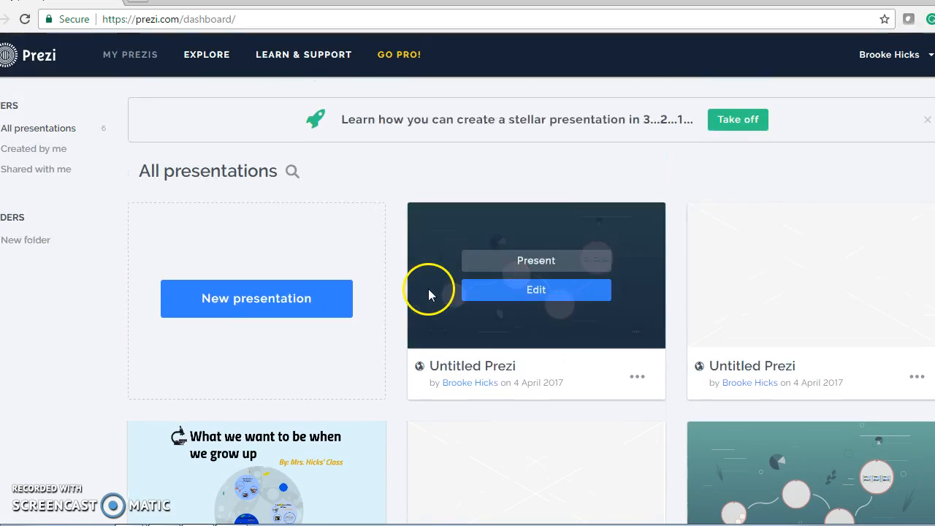
click(243, 298)
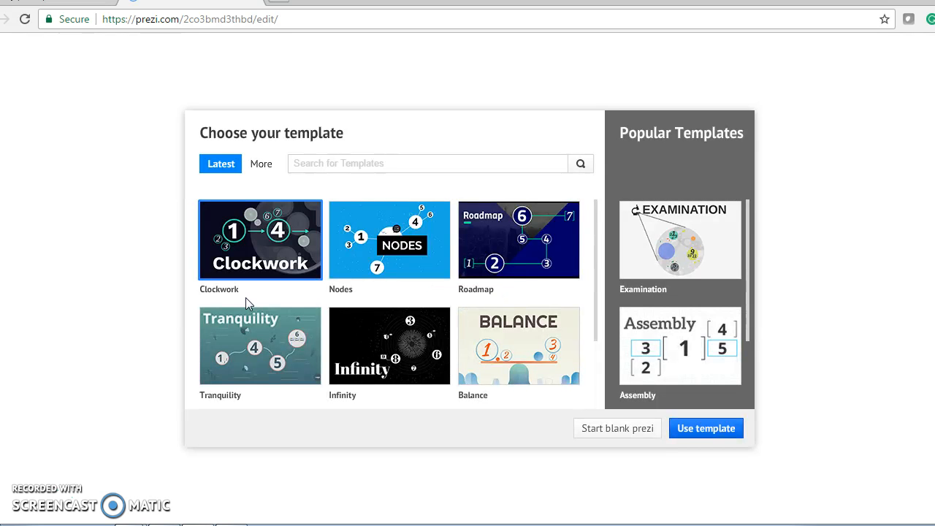
mouse_move(596, 241)
mouse_down()
mouse_move(595, 315)
mouse_move(599, 241)
mouse_up()
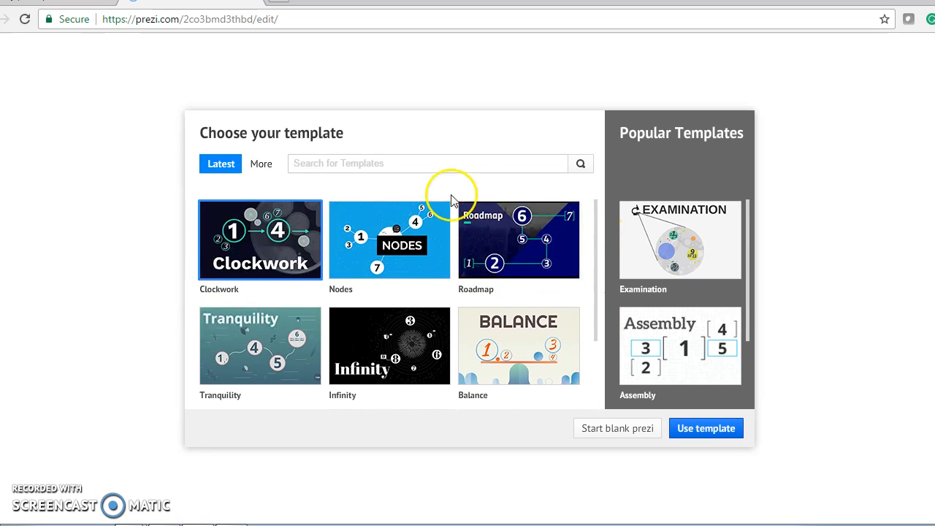
click(265, 327)
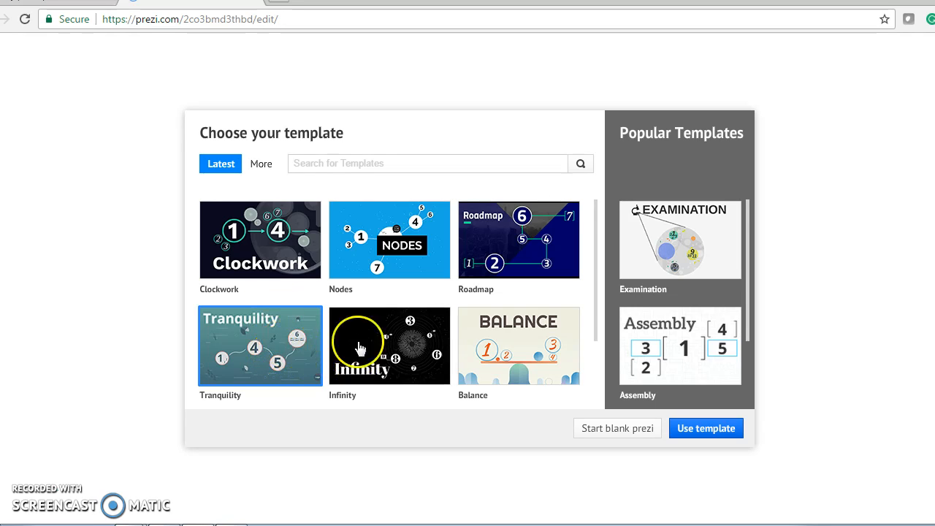
click(706, 428)
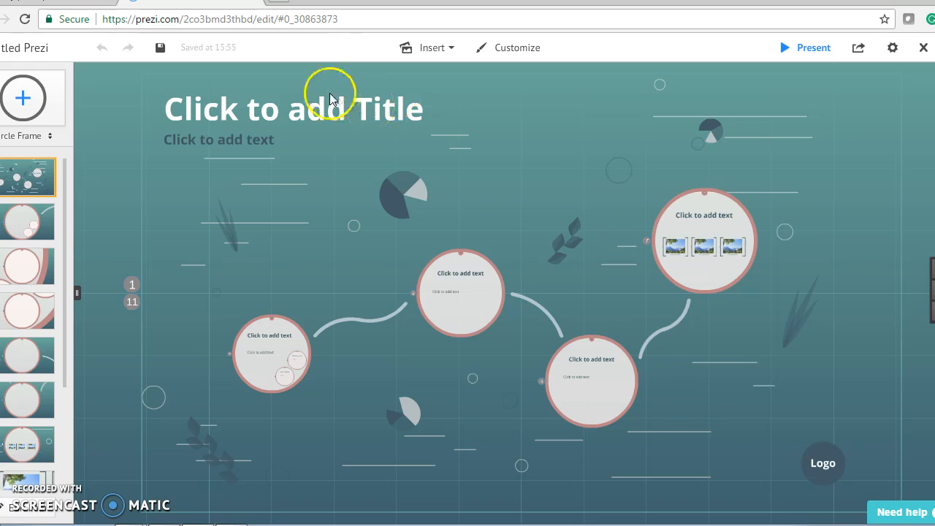
Replace the title placeholder on the overview with "Flowers"
click(34, 51)
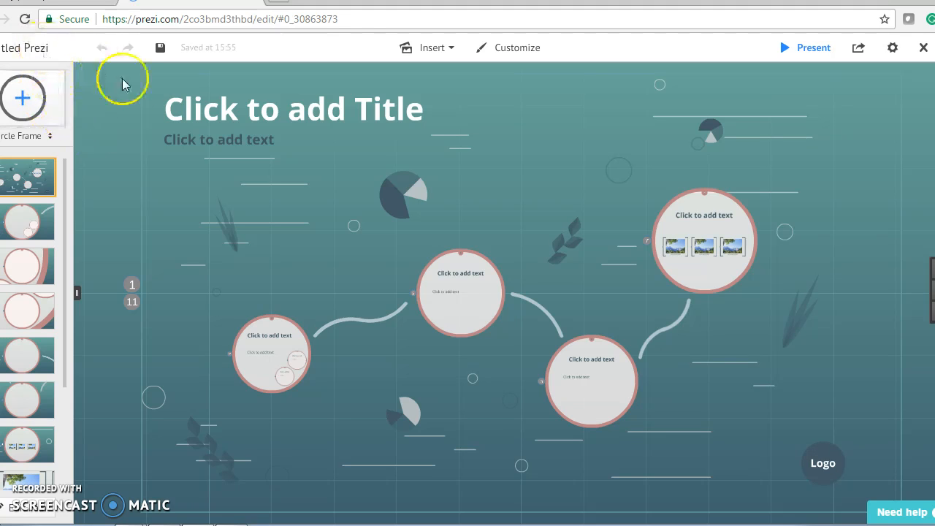
click(254, 108)
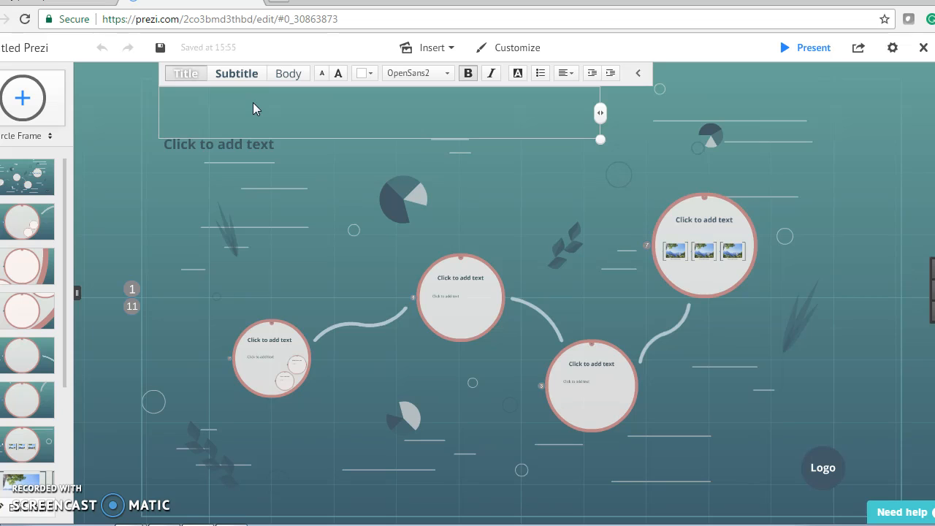
text(Flowe)
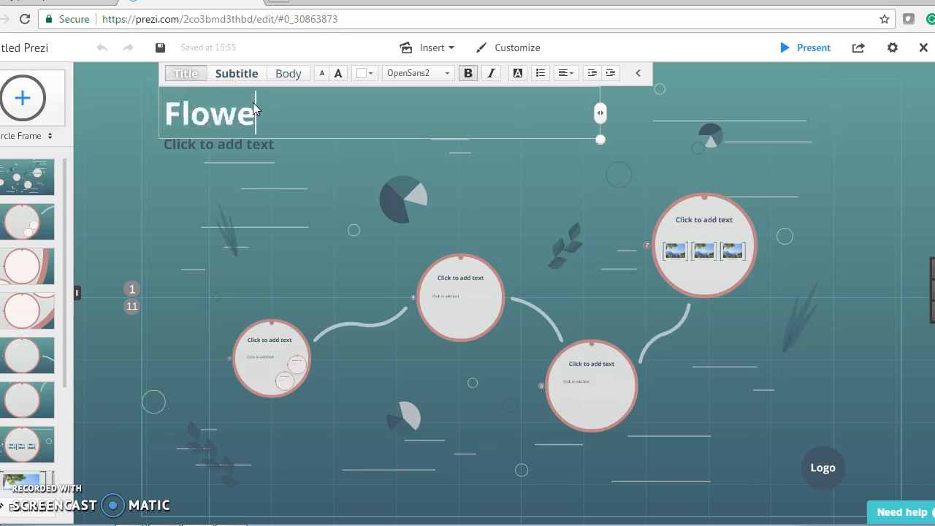
text(rs)
click(186, 192)
Fill the subtitle placeholder under the title with "By:" followed by the author's full name
click(222, 145)
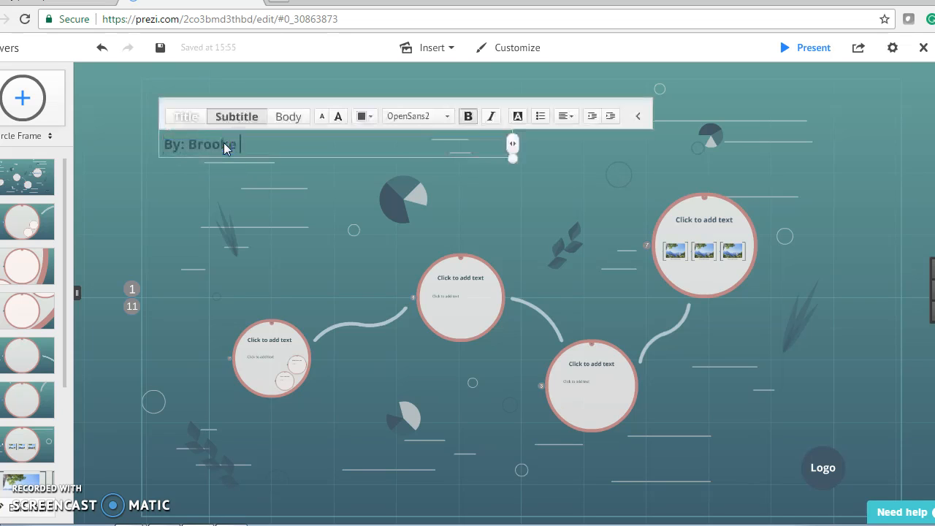
text(By: Brooke Hicks)
key(Return)
click(217, 188)
Try the Subtitle and Body text styles on the Flowers title and return it to the Title style
click(241, 120)
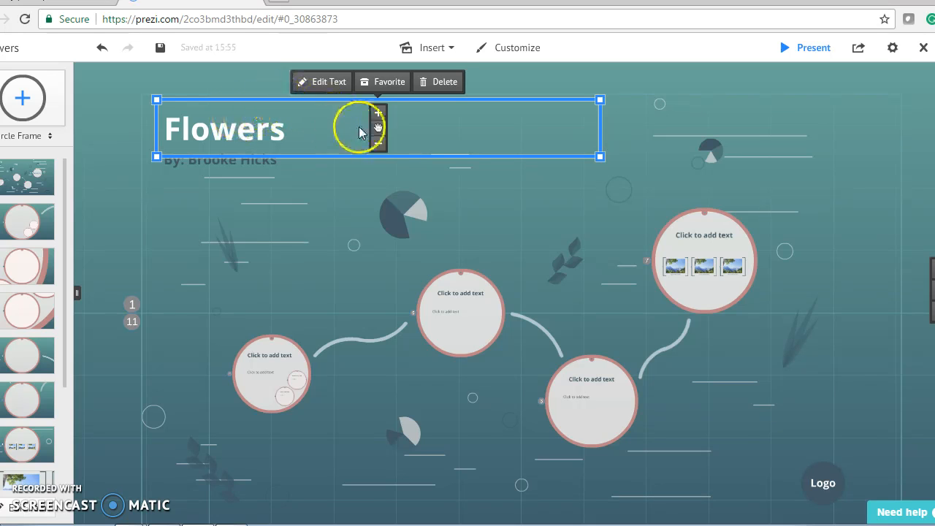
mouse_move(378, 128)
mouse_down()
mouse_move(440, 171)
mouse_move(405, 254)
mouse_move(425, 202)
mouse_move(416, 150)
mouse_move(377, 131)
mouse_up()
click(307, 133)
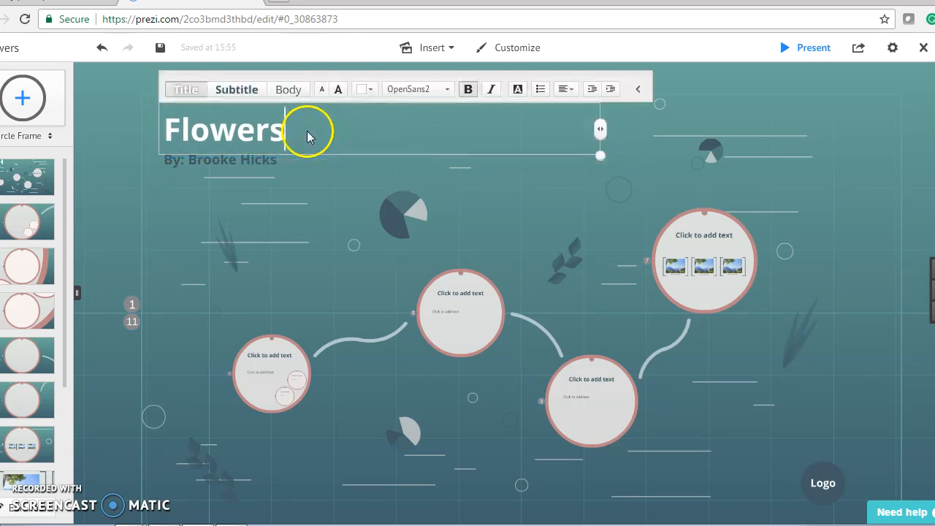
click(241, 91)
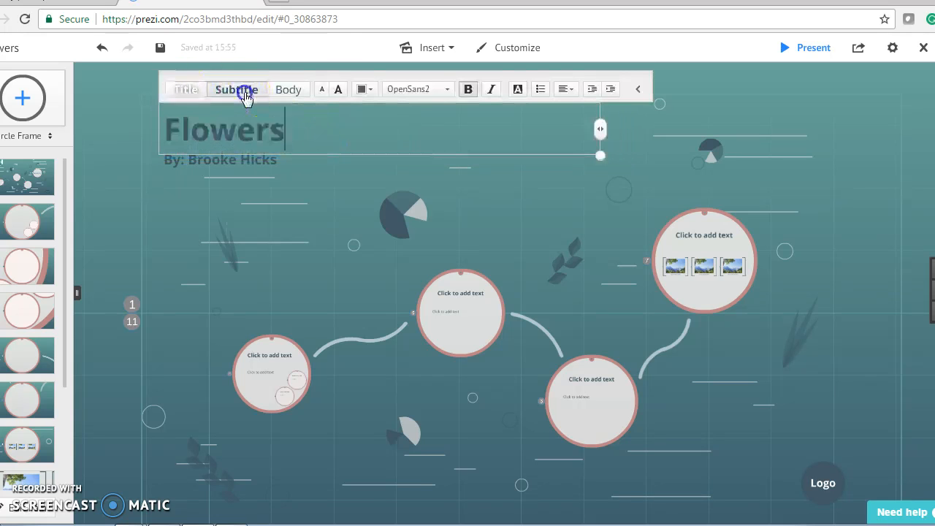
click(278, 96)
click(184, 91)
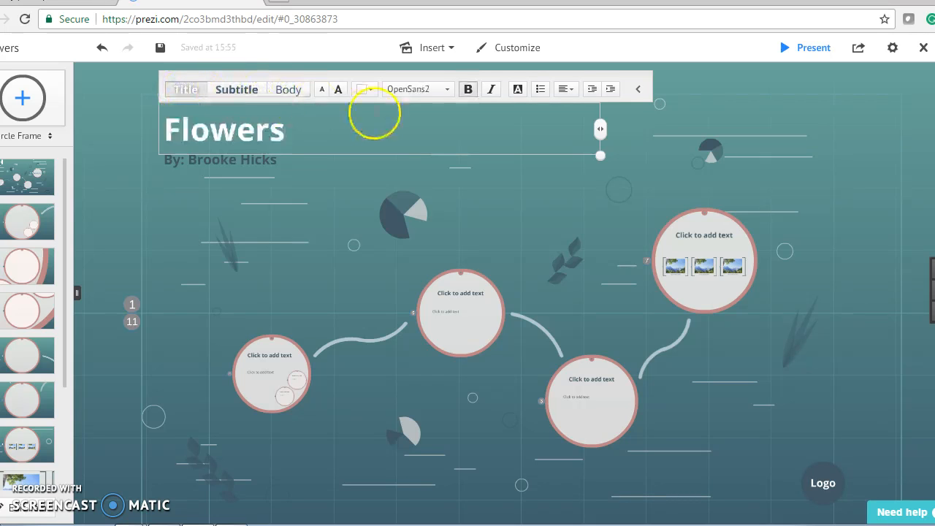
Enlarge the Flowers title text, keeping its OpenSans2 font and white colour
click(446, 91)
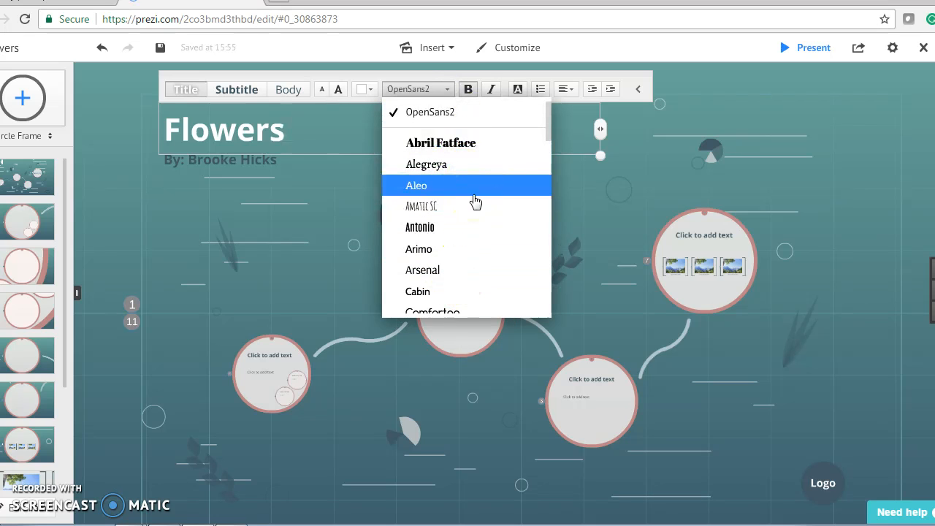
click(430, 90)
click(339, 89)
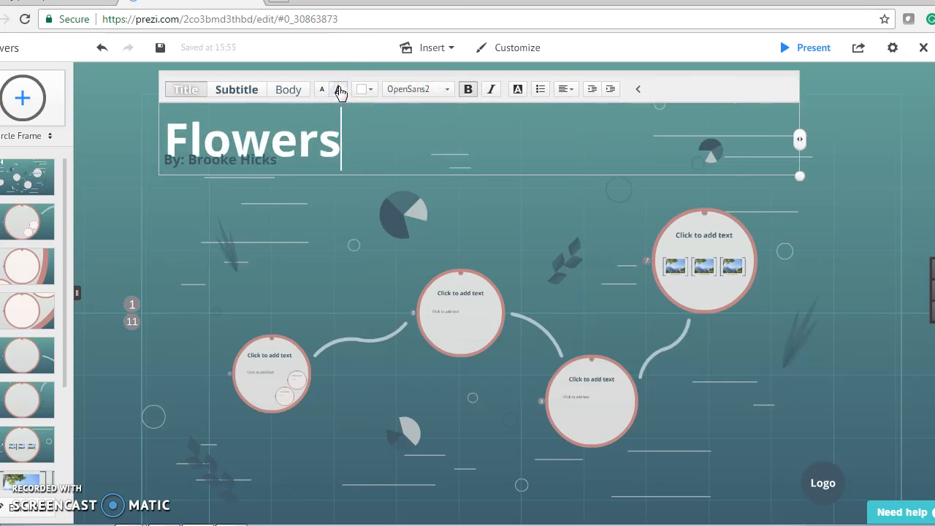
click(368, 90)
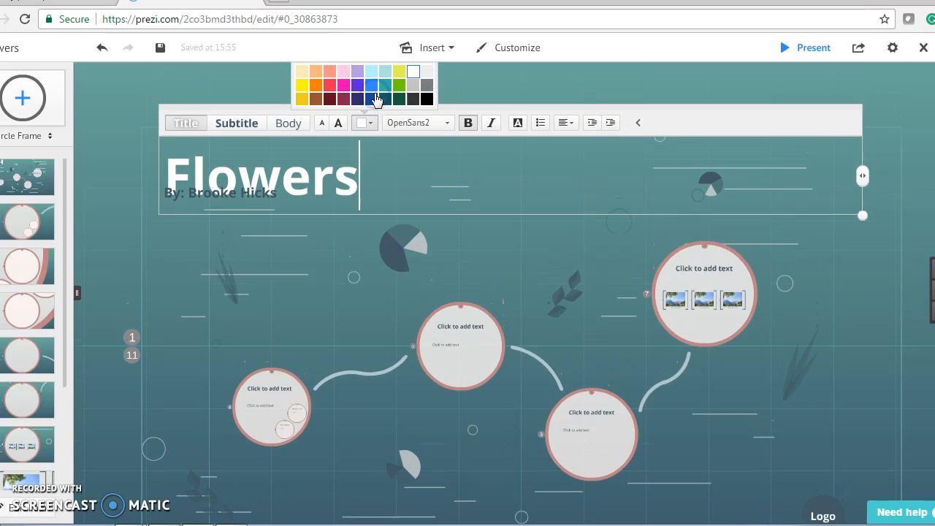
click(273, 292)
Move the author line down so that it sits just below the enlarged Flowers title
click(240, 202)
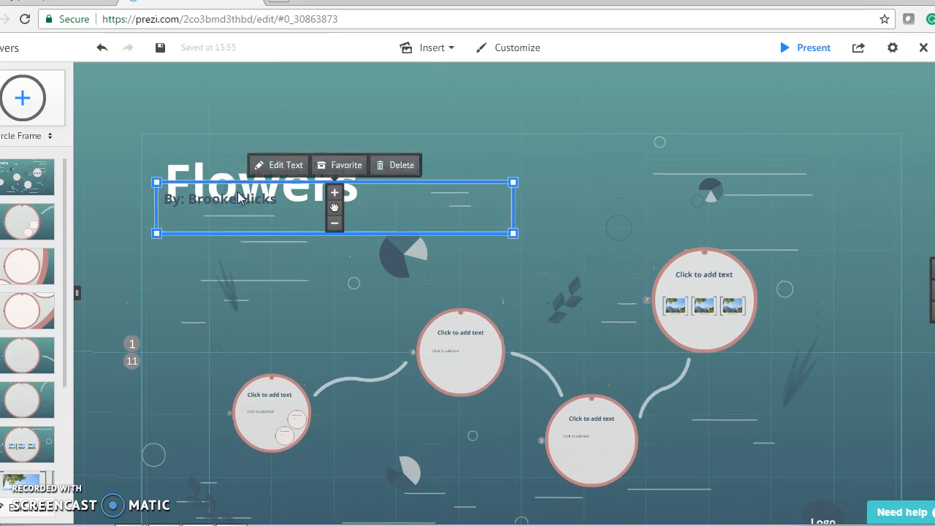
drag(336, 210, 340, 235)
click(243, 306)
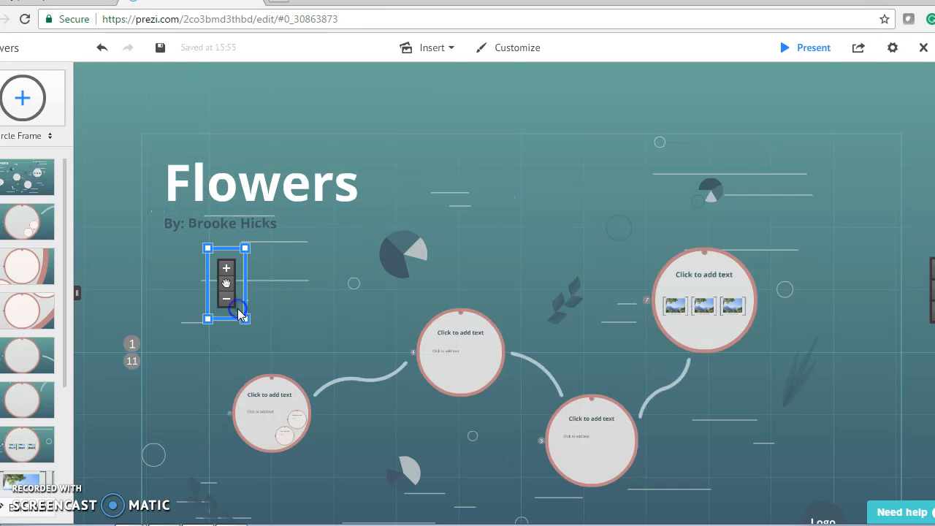
click(453, 196)
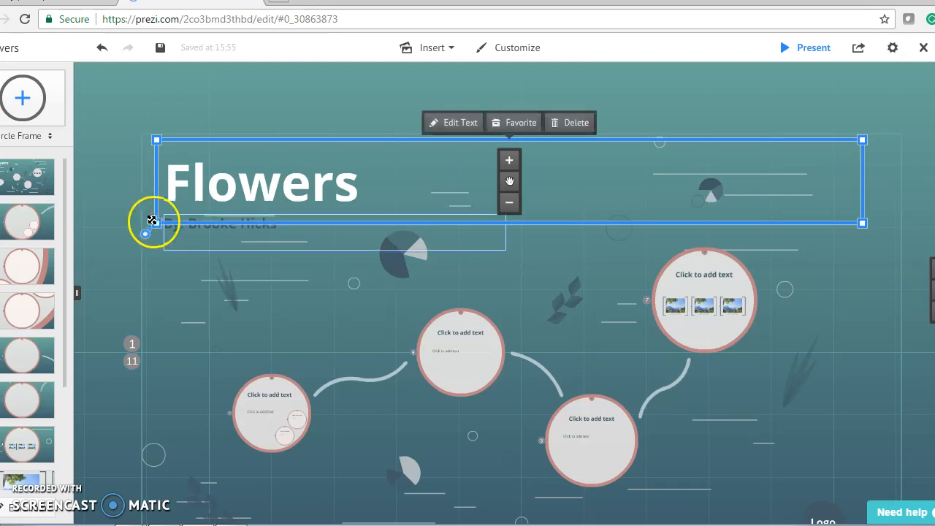
click(126, 224)
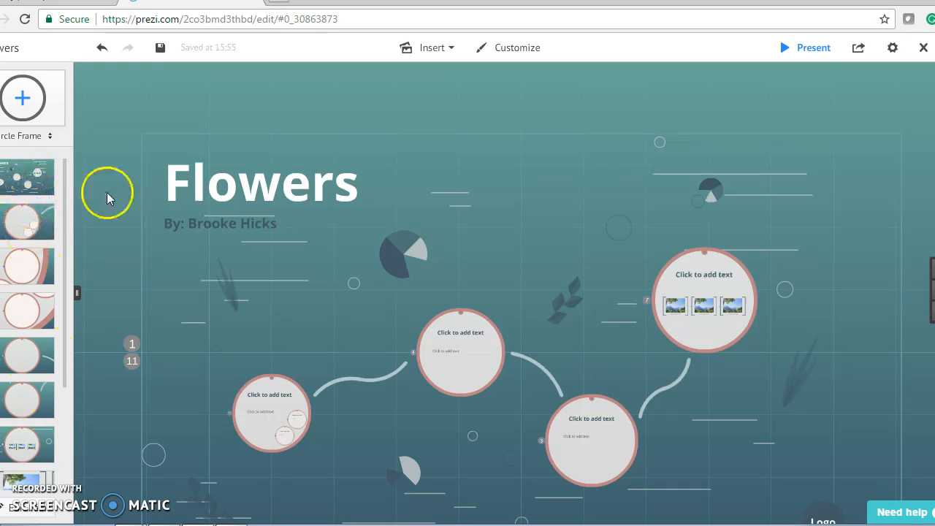
Open the second frame in the path and set its heading to "Parts of Flower:"
click(51, 220)
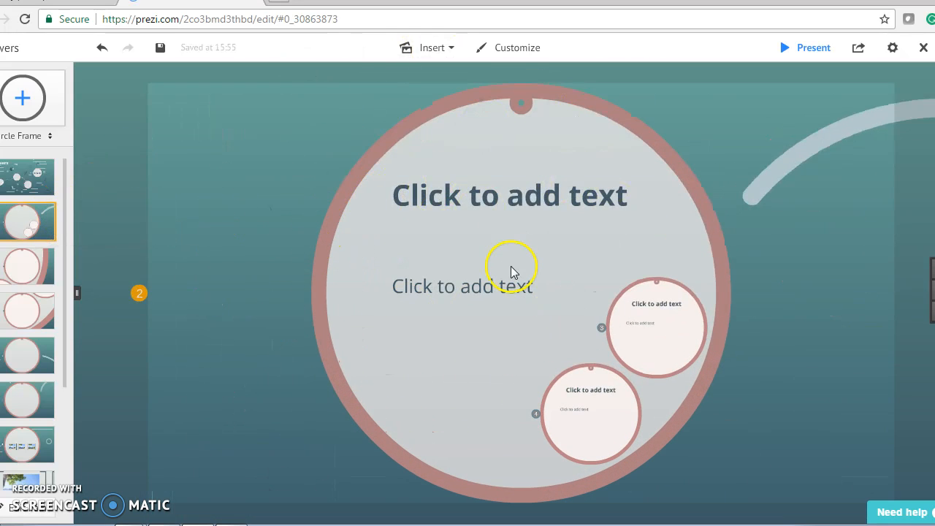
click(520, 204)
text(P)
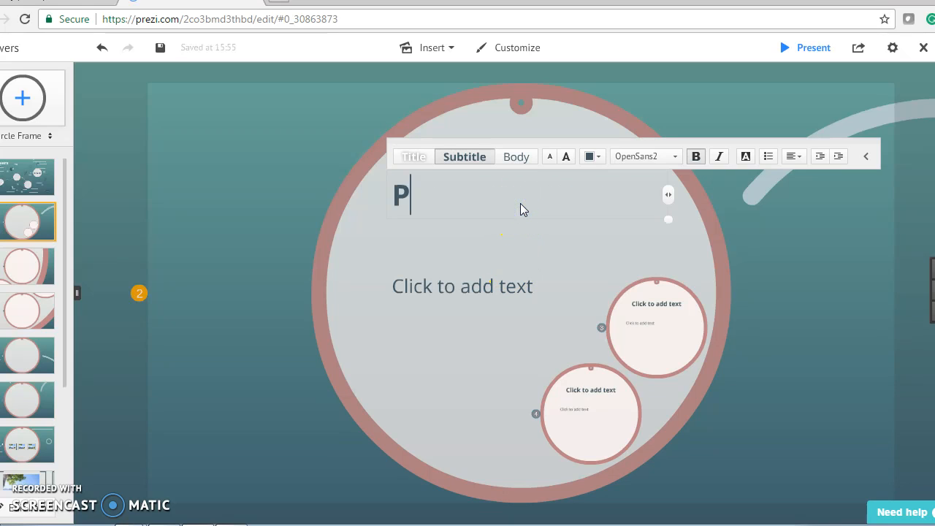
text(arts o)
key(BackSpace)
key(BackSpace)
text(s)
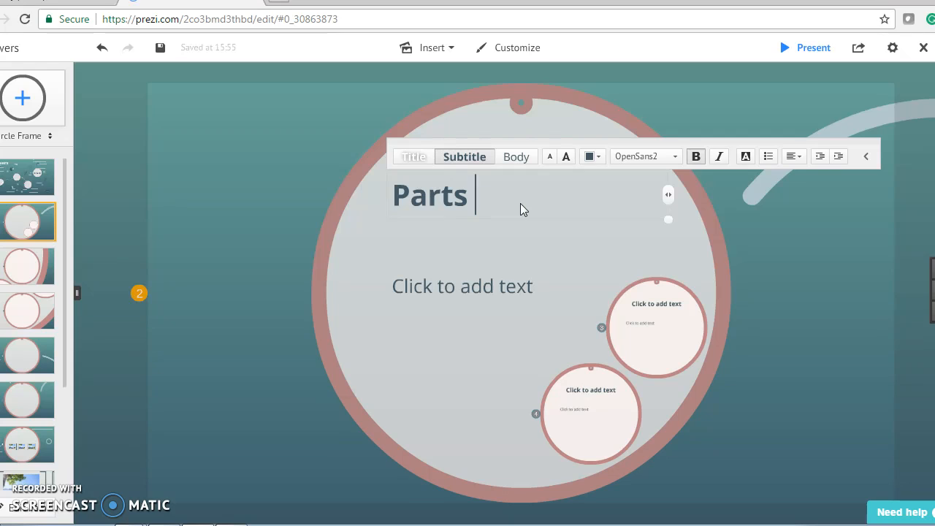
text( of )
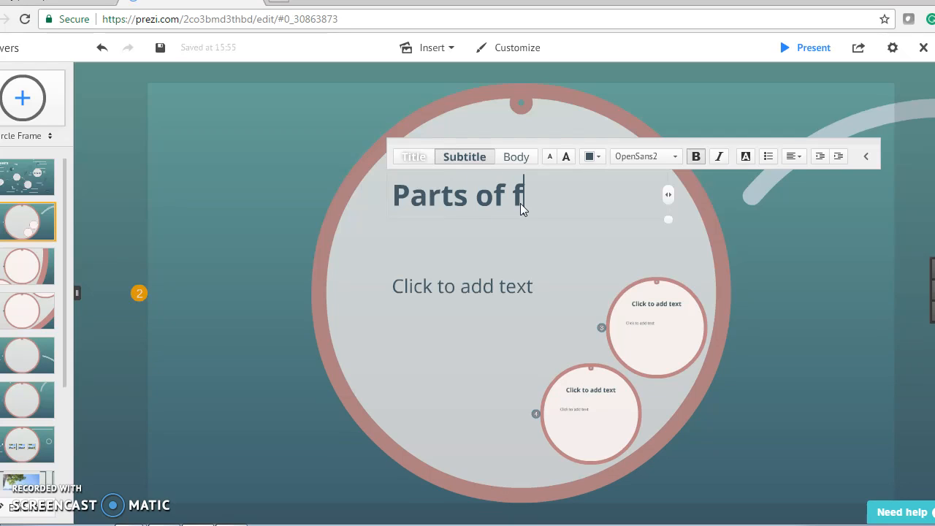
text(Flower:)
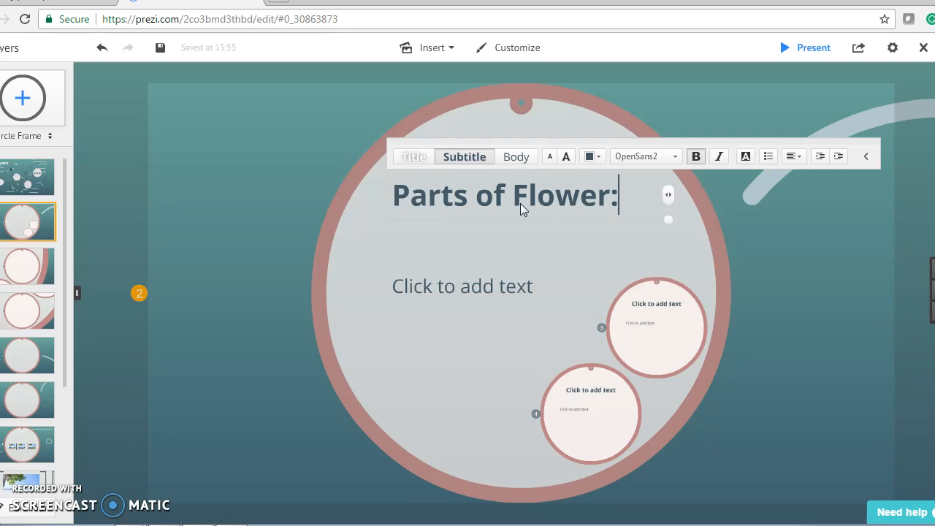
Fill the body text under the Parts of Flower heading with a dashed list: roots, stem, flower, seed, stamen
click(475, 286)
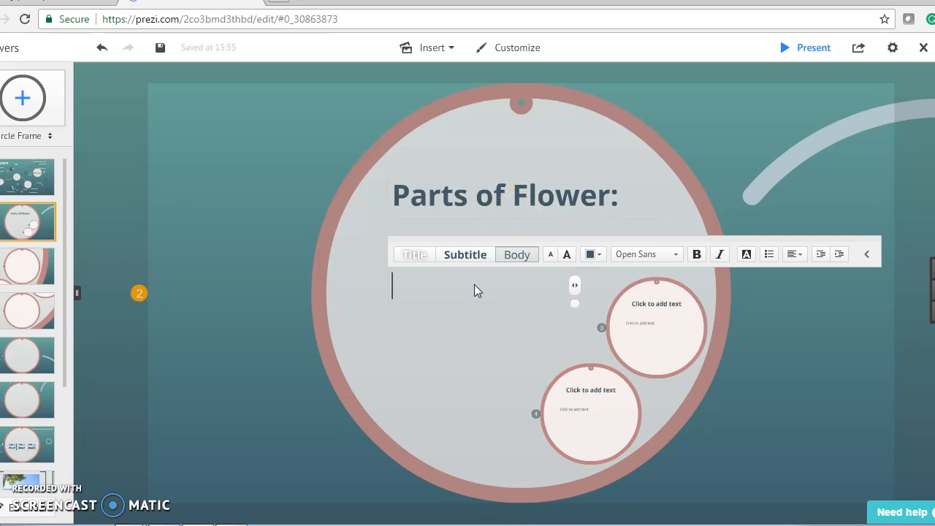
text(- roots)
key(Return)
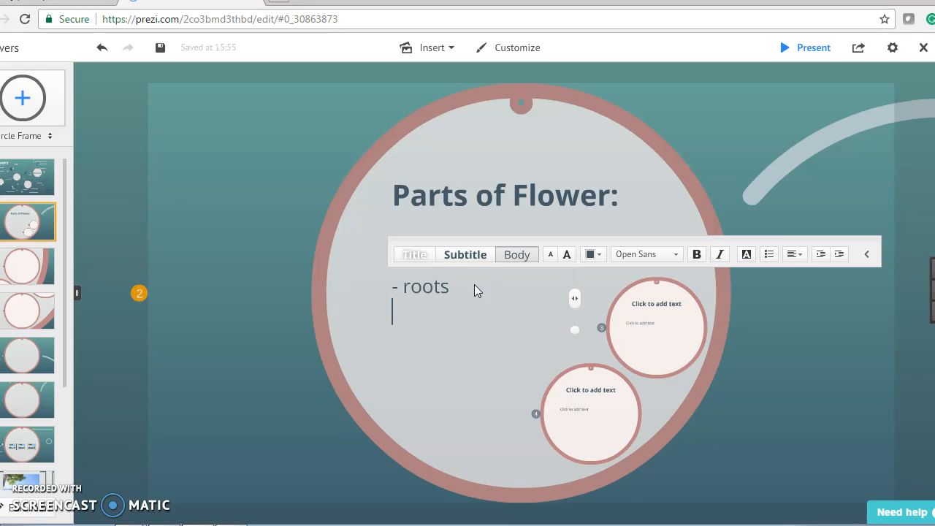
text(- stem)
key(Return)
text(-)
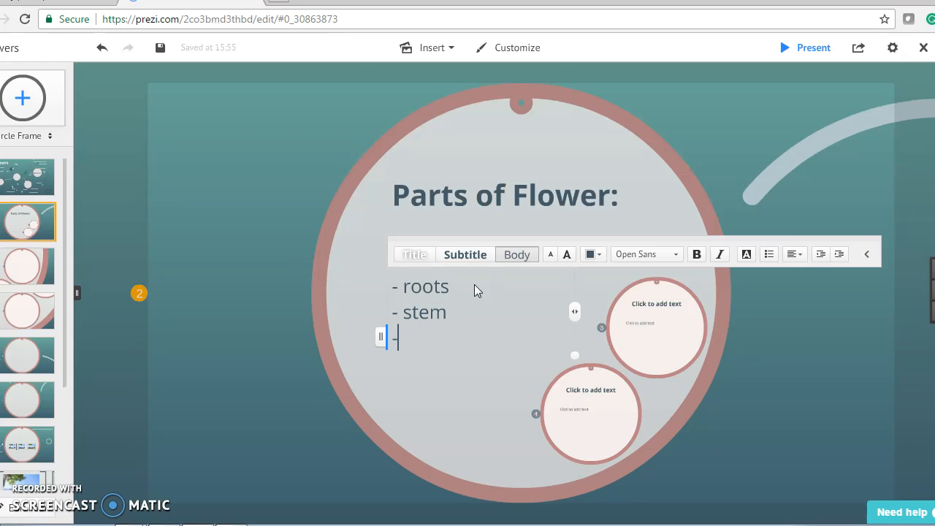
text(flower-)
key(BackSpace)
key(Return)
text(-seed)
key(Return)
text(-stamen)
click(496, 432)
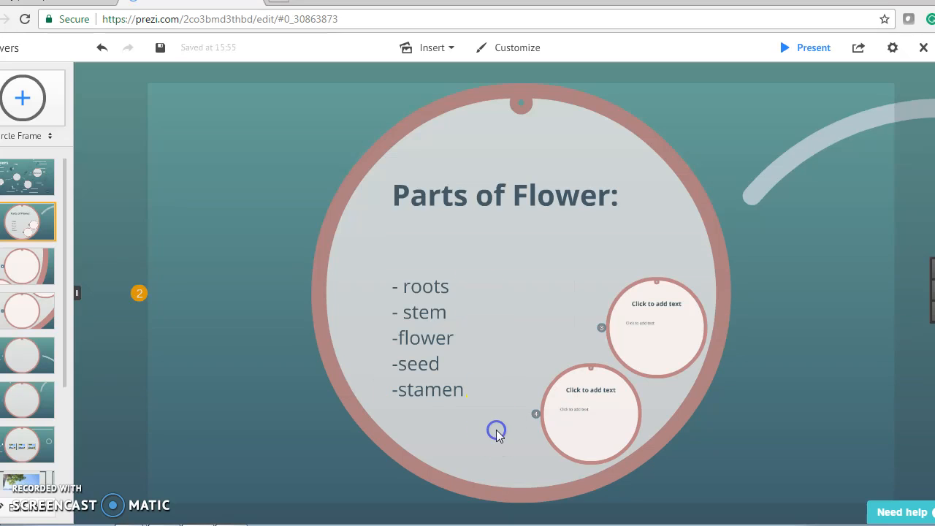
Move the flower parts list up and slightly left, closer to the Parts of Flower heading
click(409, 280)
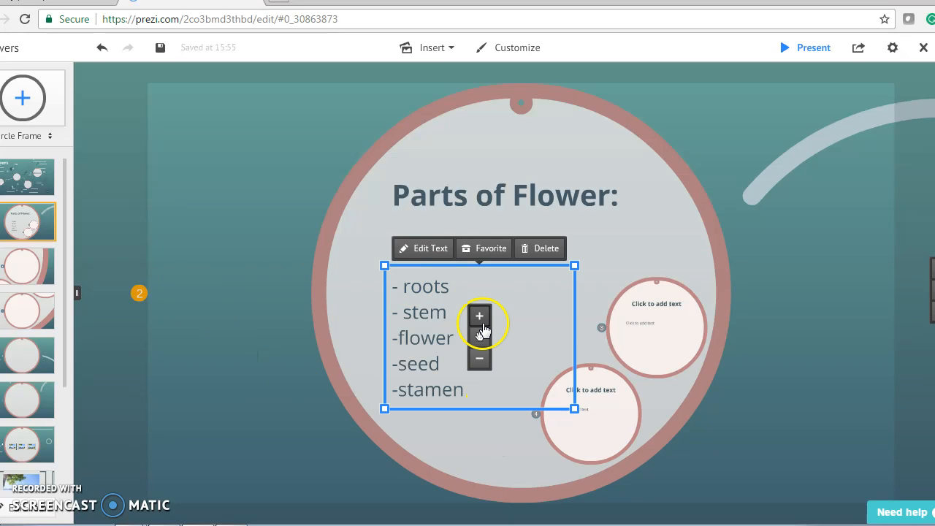
drag(480, 336, 458, 295)
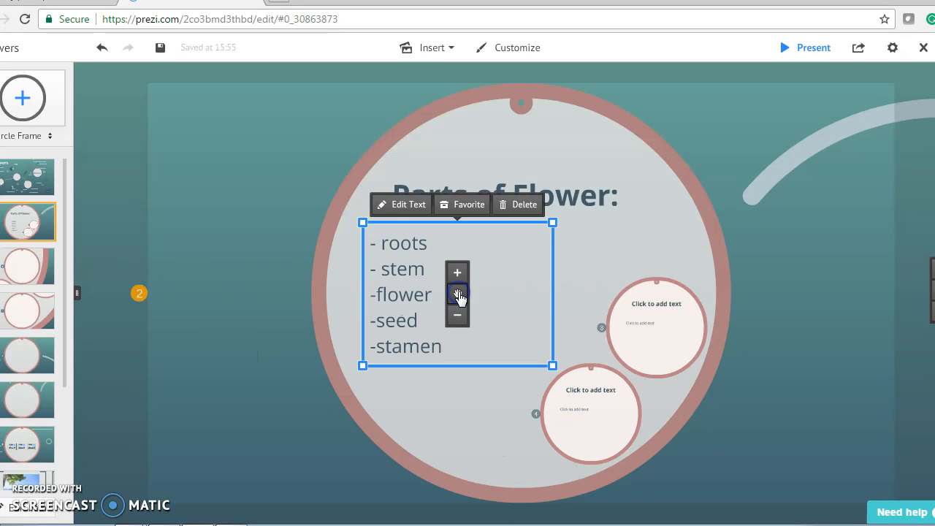
Move the upper small circle frame up and left beside the flower parts list, and enlarge it
click(790, 267)
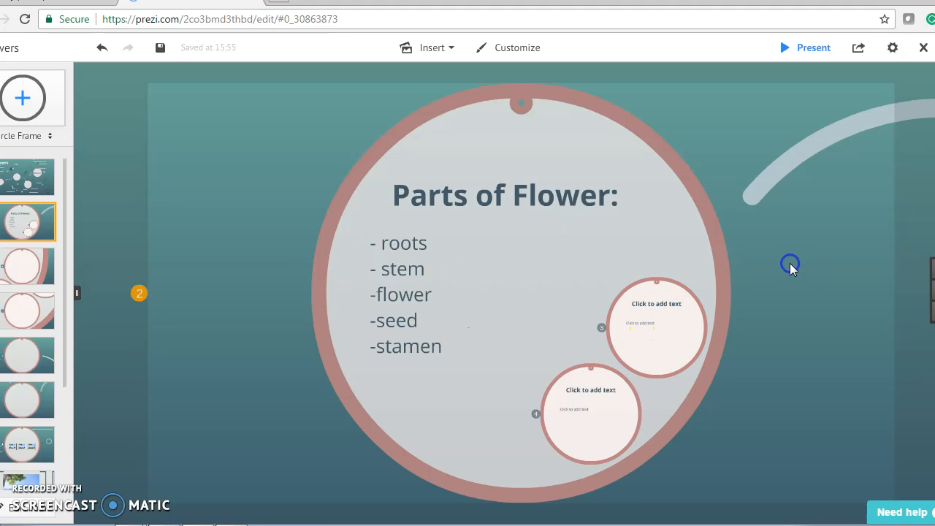
click(685, 342)
drag(660, 332, 623, 282)
drag(679, 337, 689, 363)
Delete both small nested circle frames from the Parts of Flower frame
click(605, 438)
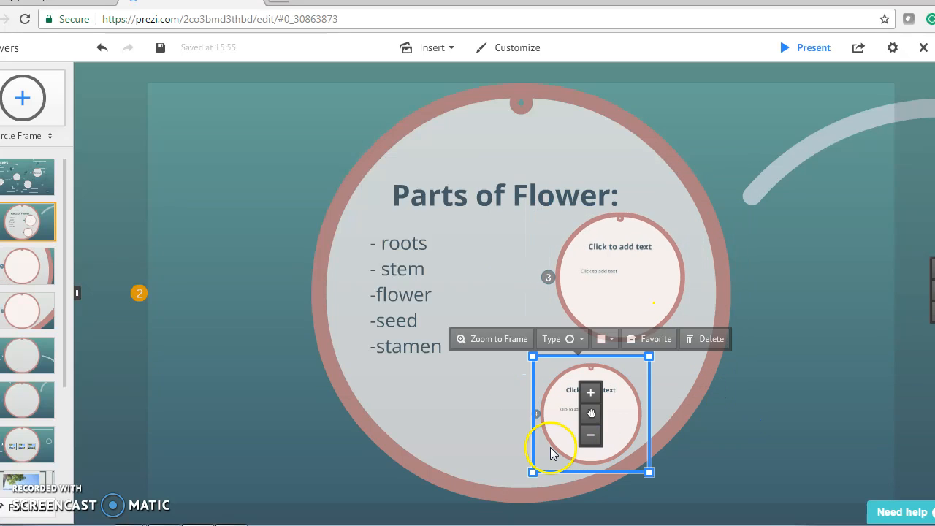
drag(591, 413, 546, 404)
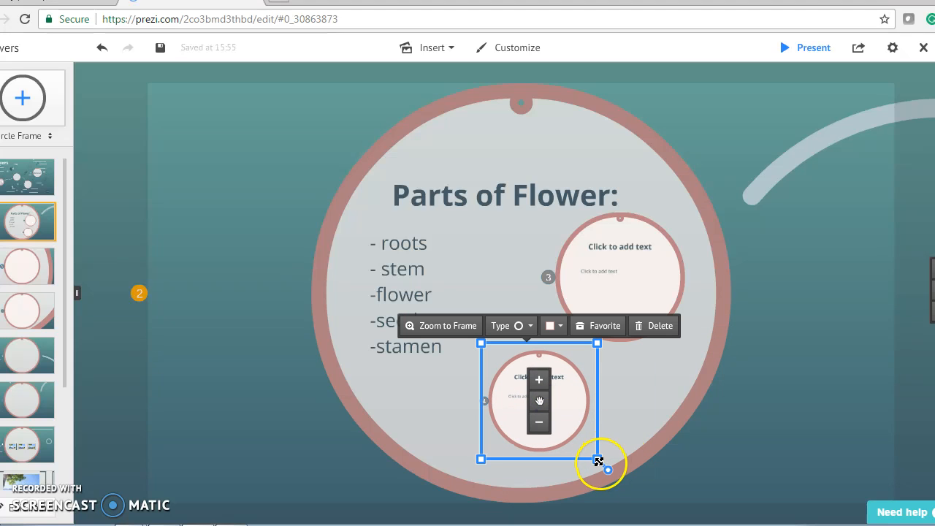
click(647, 326)
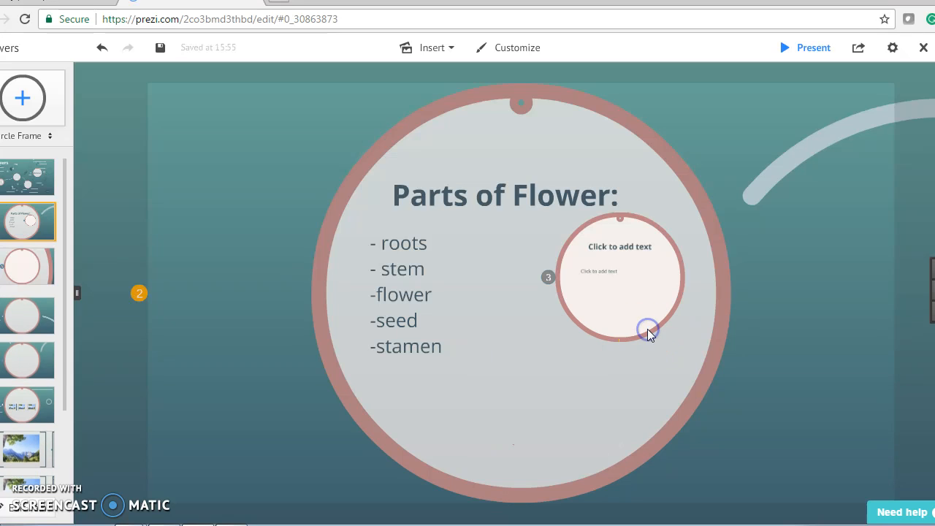
click(645, 328)
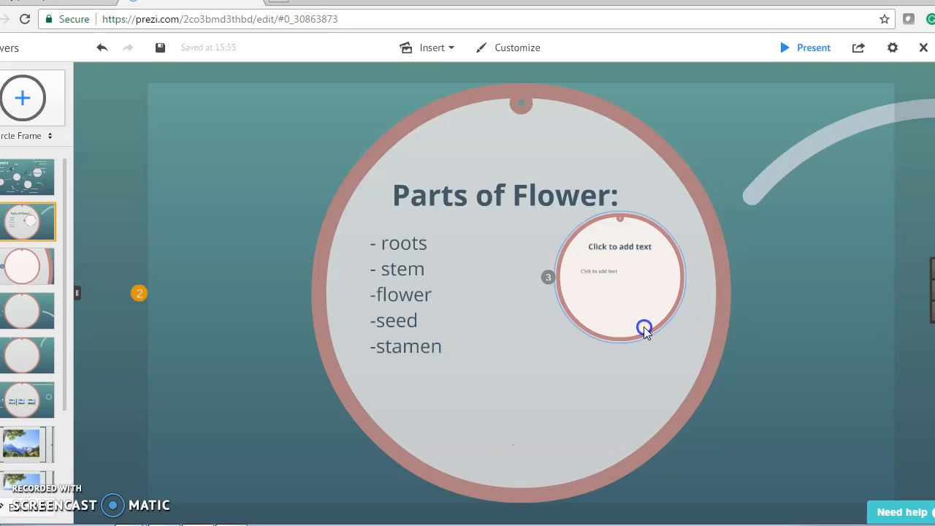
click(623, 276)
drag(624, 277, 591, 321)
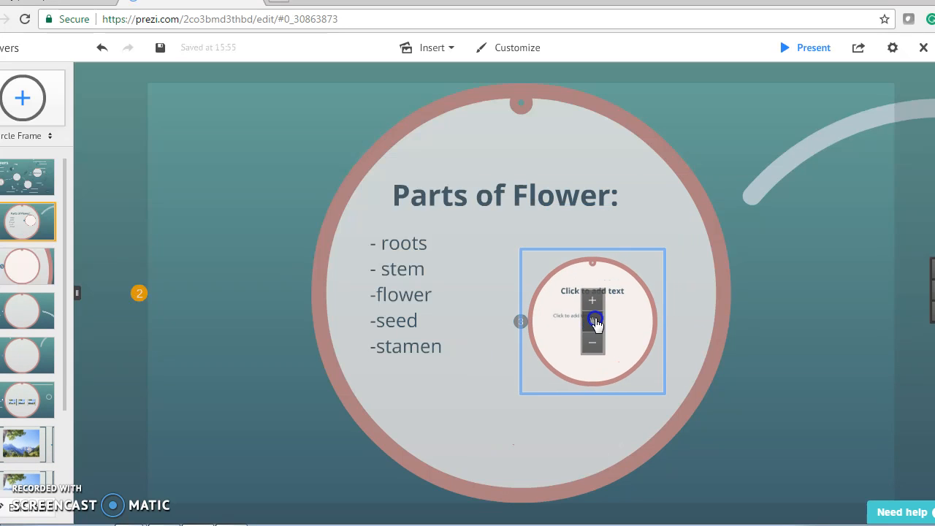
click(719, 235)
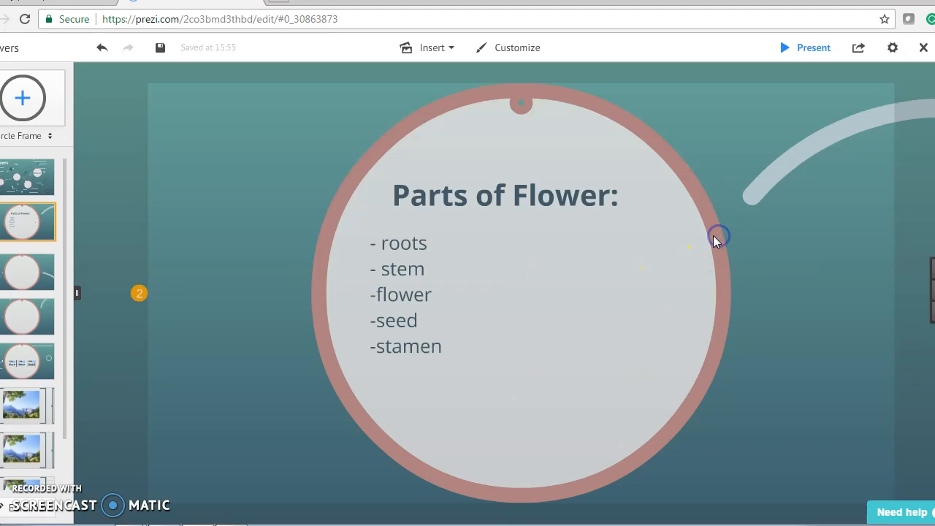
Move the flower parts list to the right so that it sits centrally under the Parts of Flower heading
click(441, 281)
click(458, 295)
drag(457, 299, 556, 307)
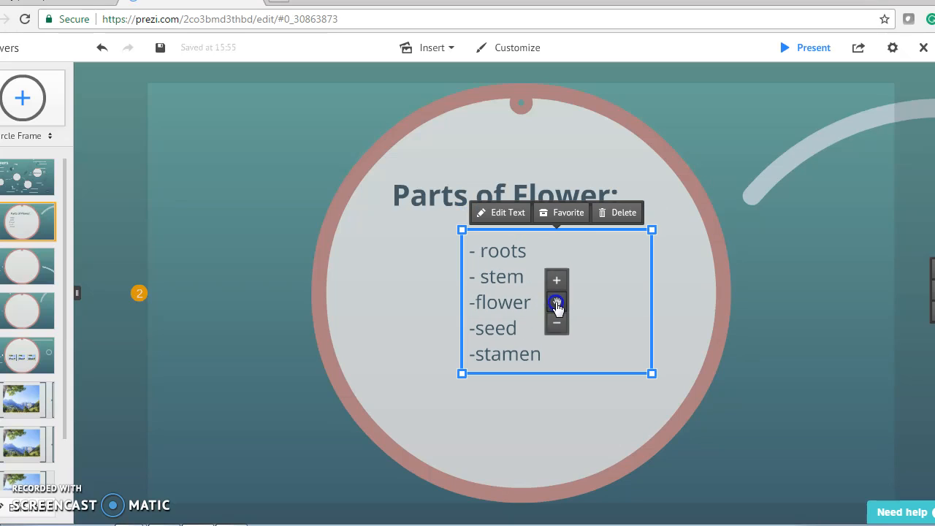
click(90, 196)
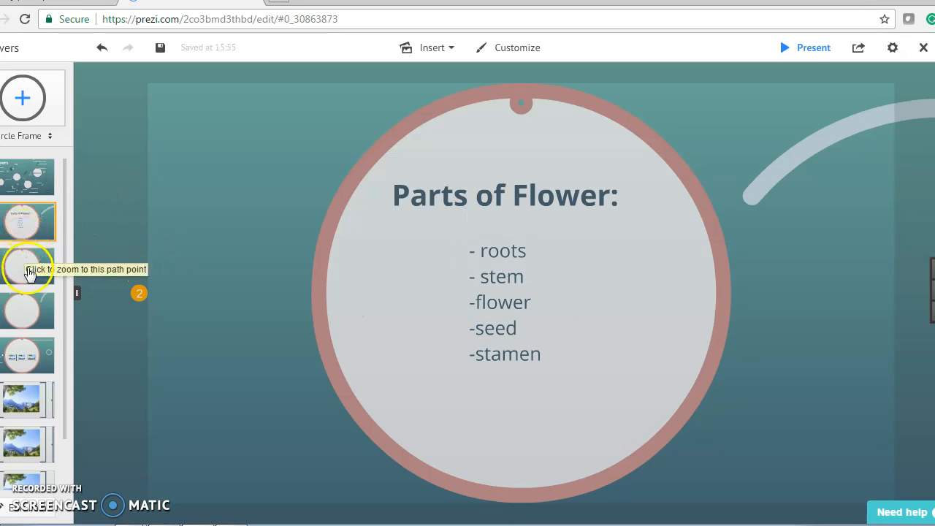
Open the third frame in the path and set its heading to "What you need to grow flowers:"
click(28, 270)
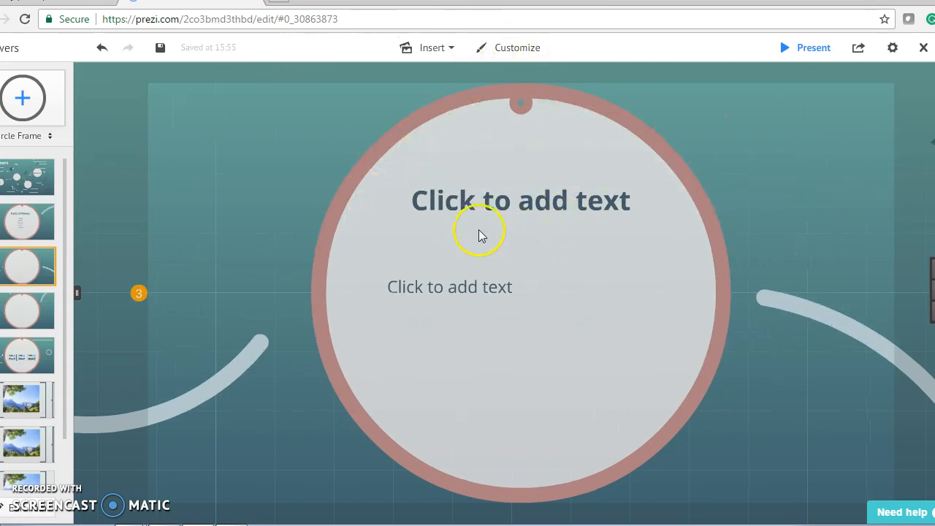
click(495, 200)
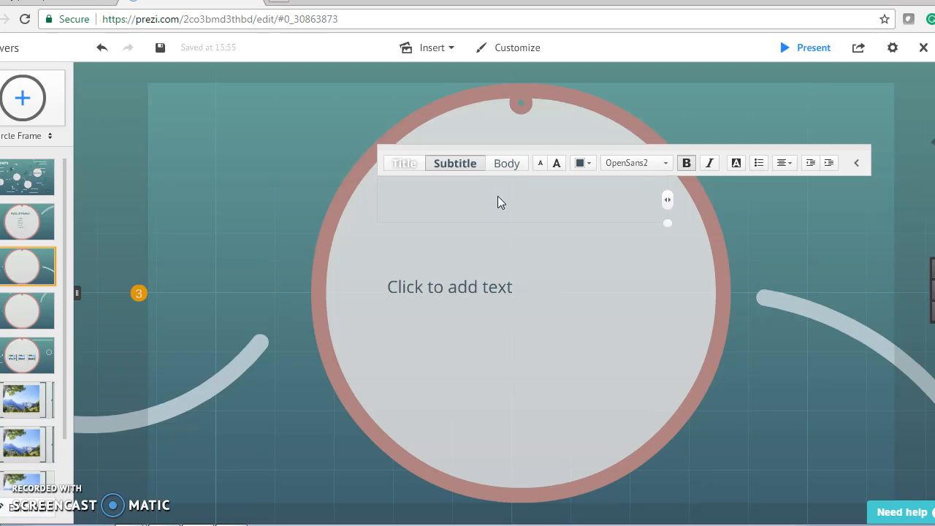
text(What you need to g)
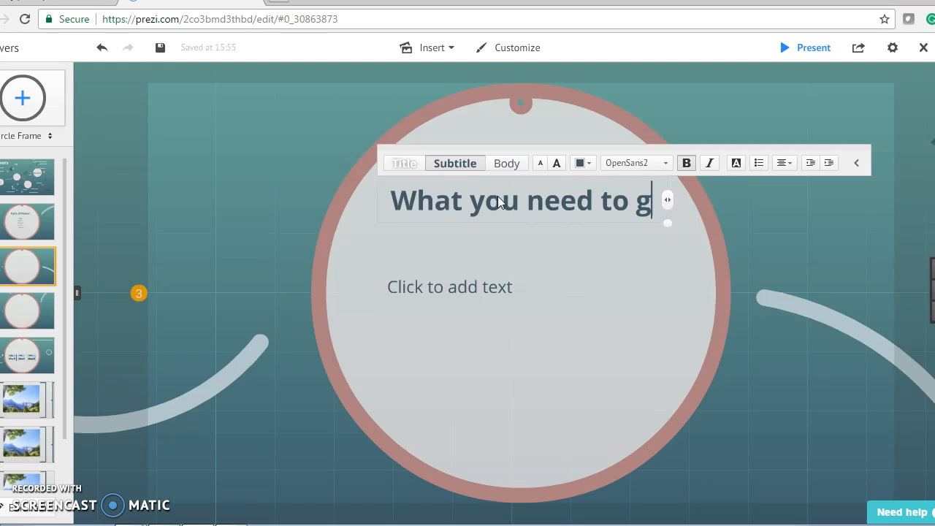
text(row flowers:)
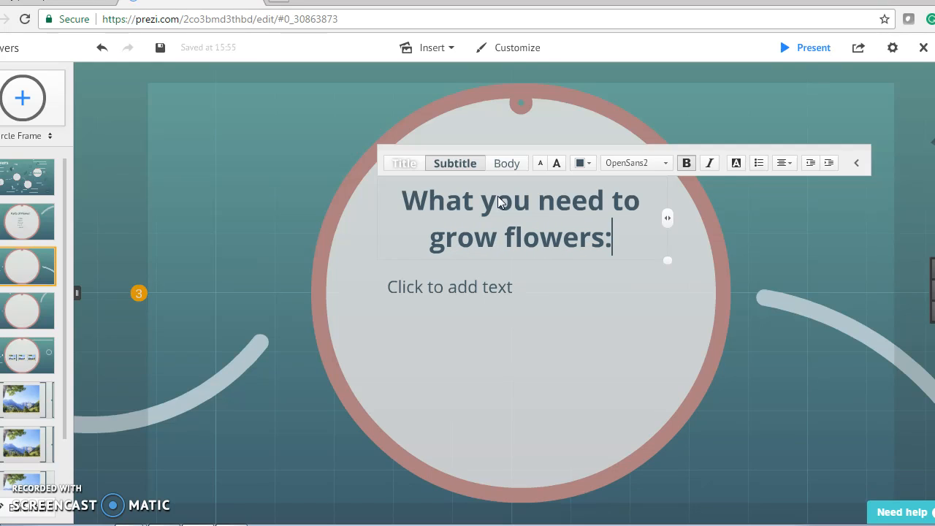
click(506, 286)
click(490, 444)
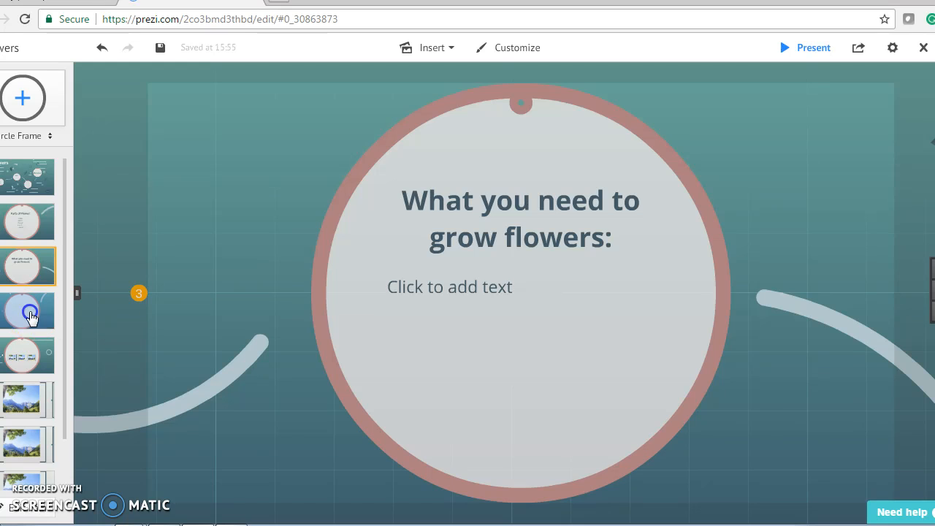
Open the fourth frame in the path and set its heading to "Images:"
click(29, 314)
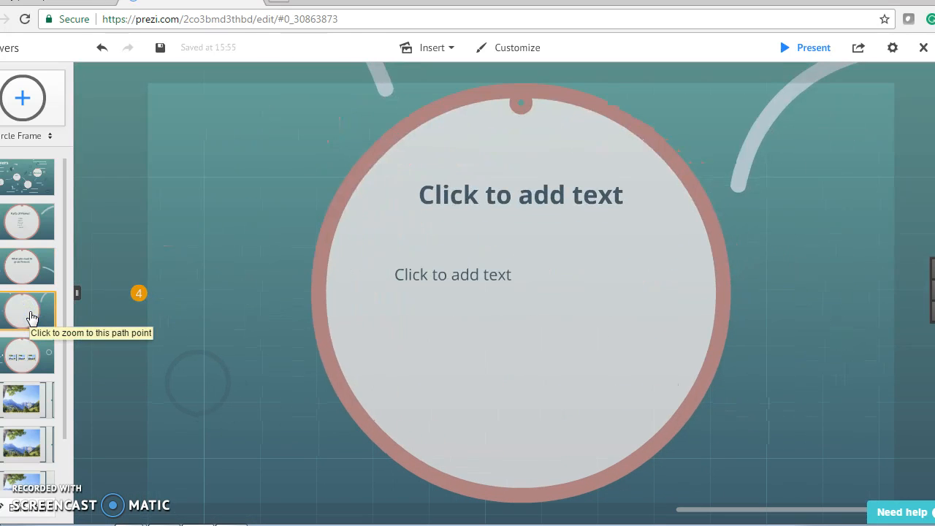
click(502, 206)
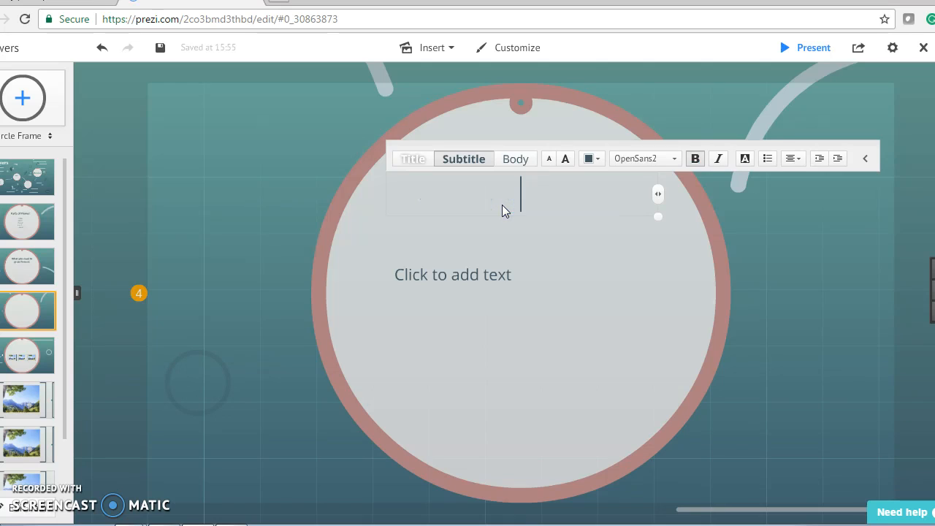
text(Images:)
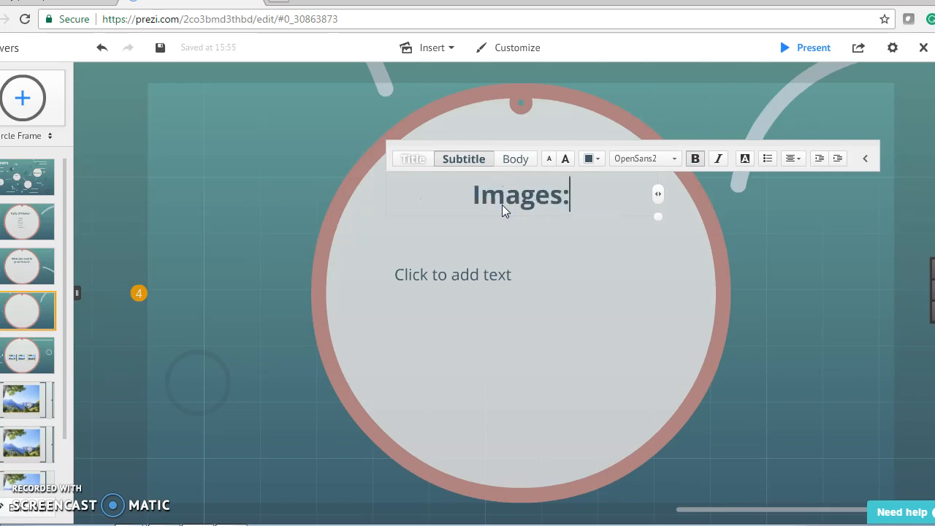
click(540, 312)
click(451, 146)
Insert the Tulips picture from Sample Pictures into the Images frame and enlarge it
click(441, 47)
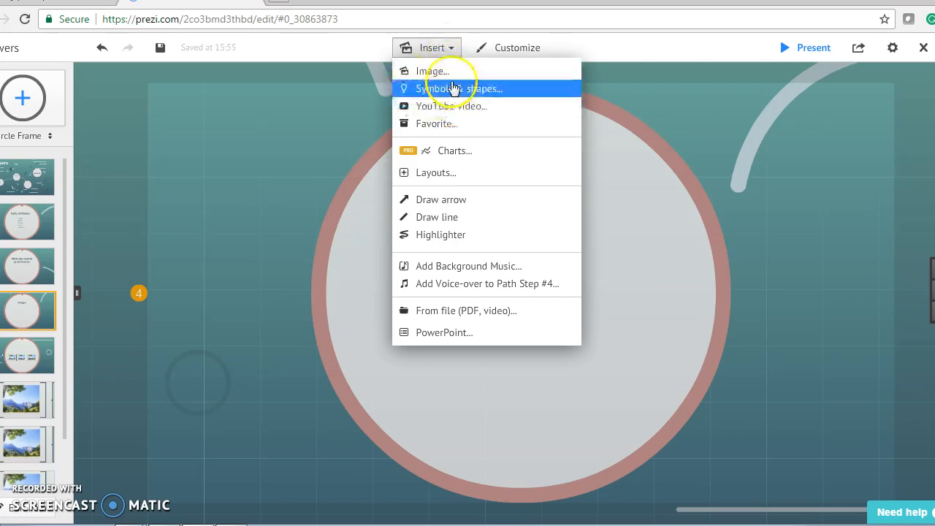
click(445, 72)
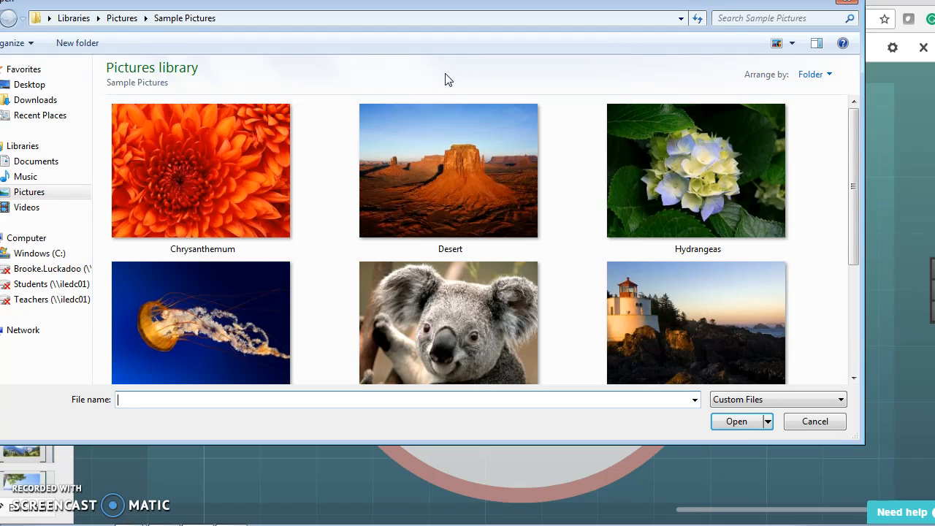
drag(853, 192, 855, 310)
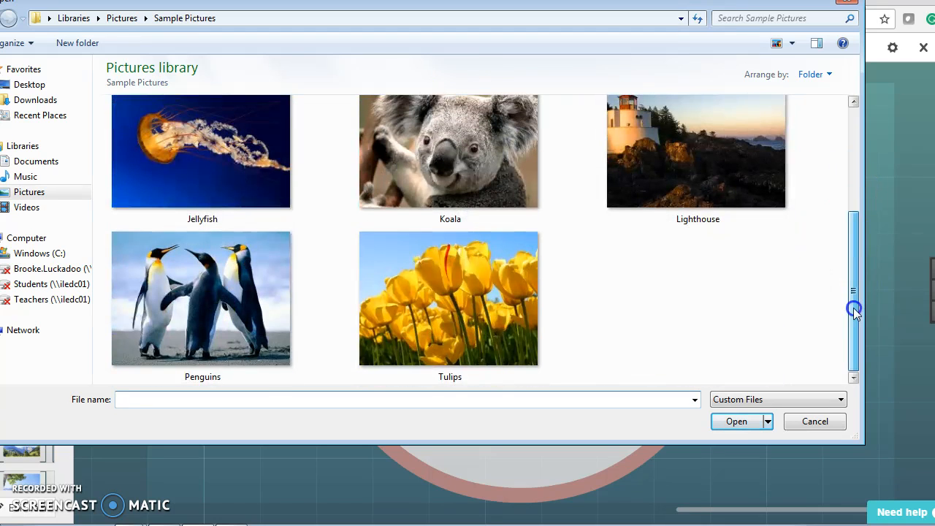
click(527, 290)
click(736, 421)
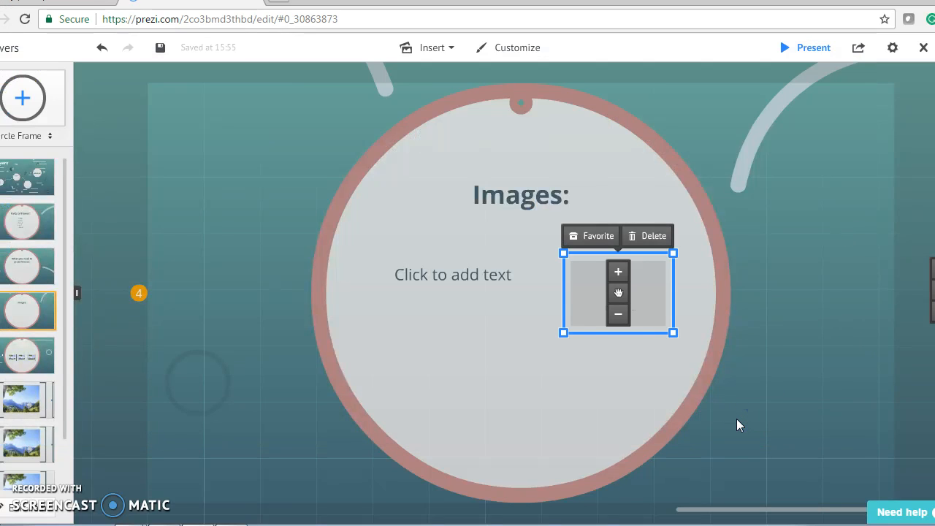
click(536, 331)
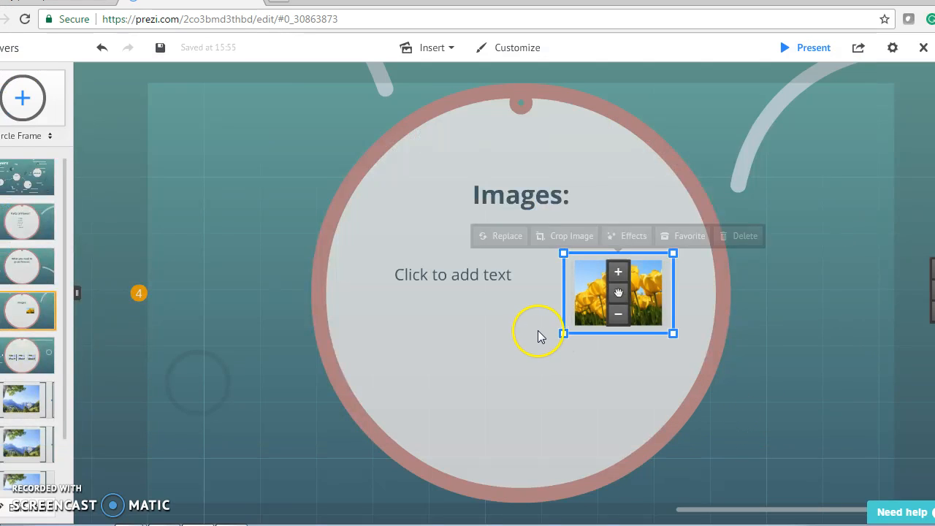
drag(570, 333, 533, 376)
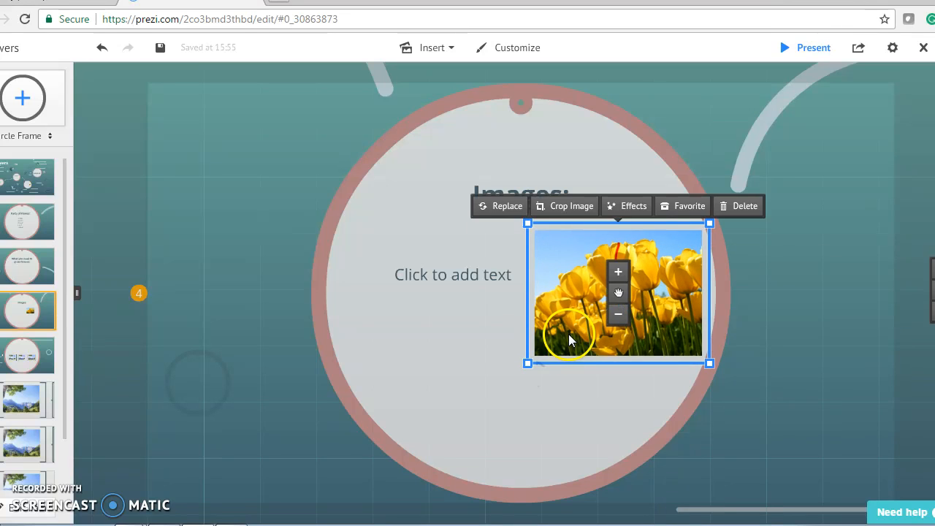
Remove the empty body text placeholder beside the tulips picture in the Images frame
click(454, 273)
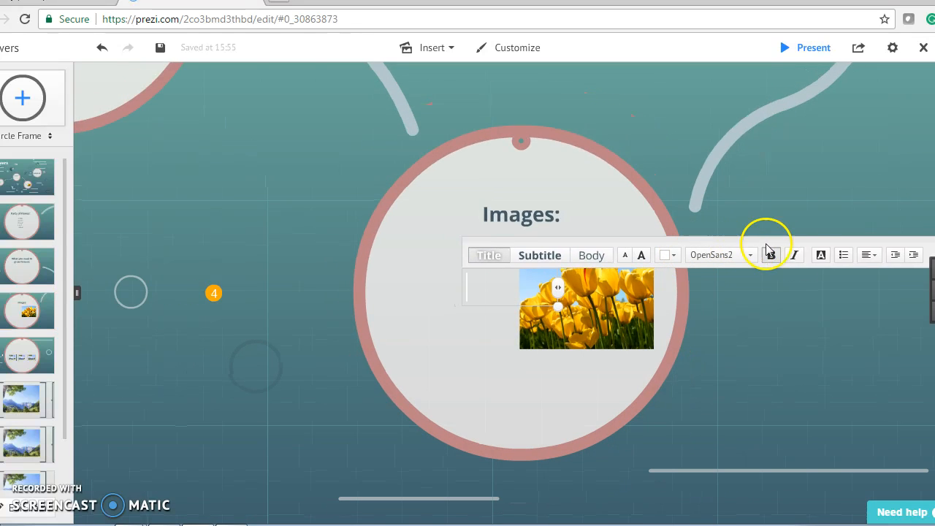
click(492, 403)
double_click(480, 288)
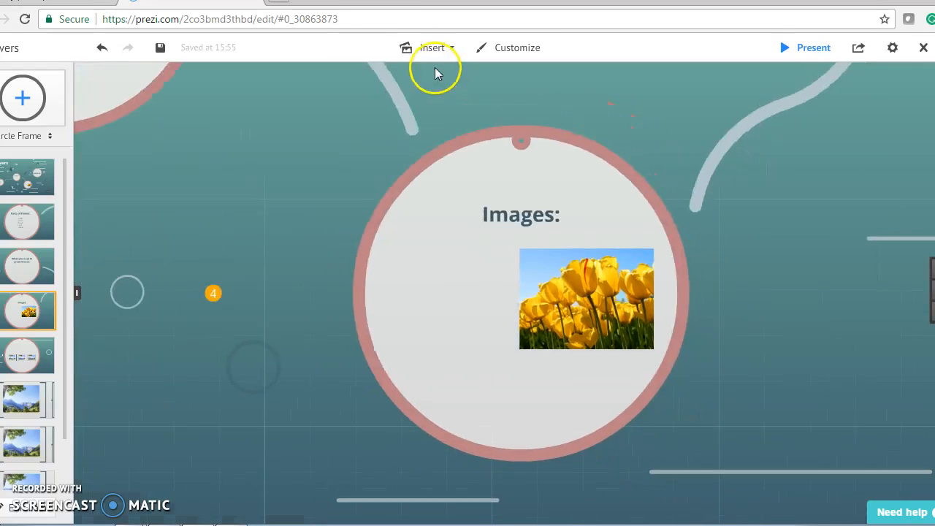
Insert the Hydrangeas picture from Sample Pictures beside the tulips and enlarge it to a similar size
click(440, 51)
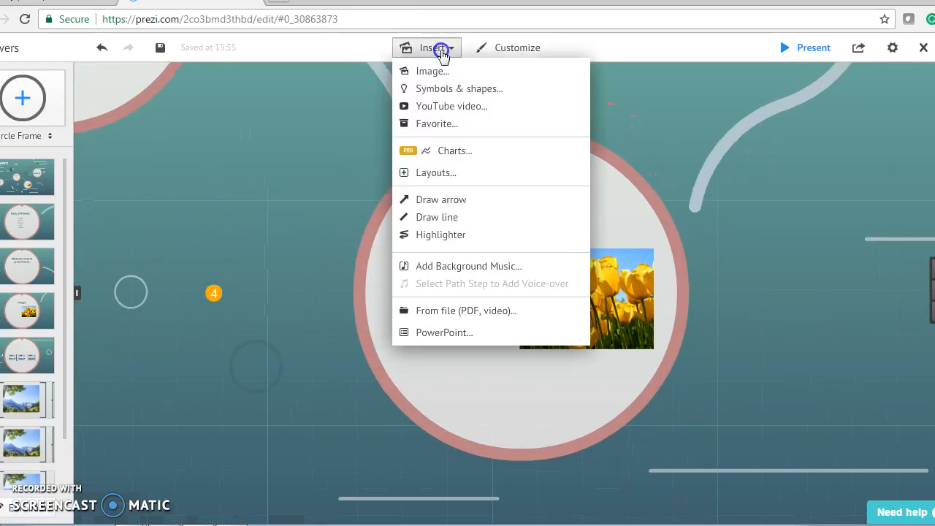
click(442, 71)
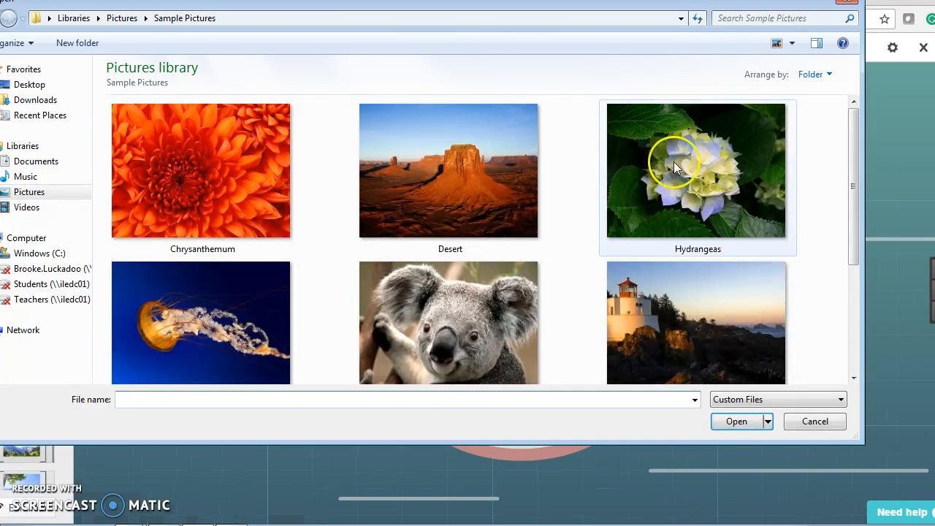
click(694, 187)
click(738, 423)
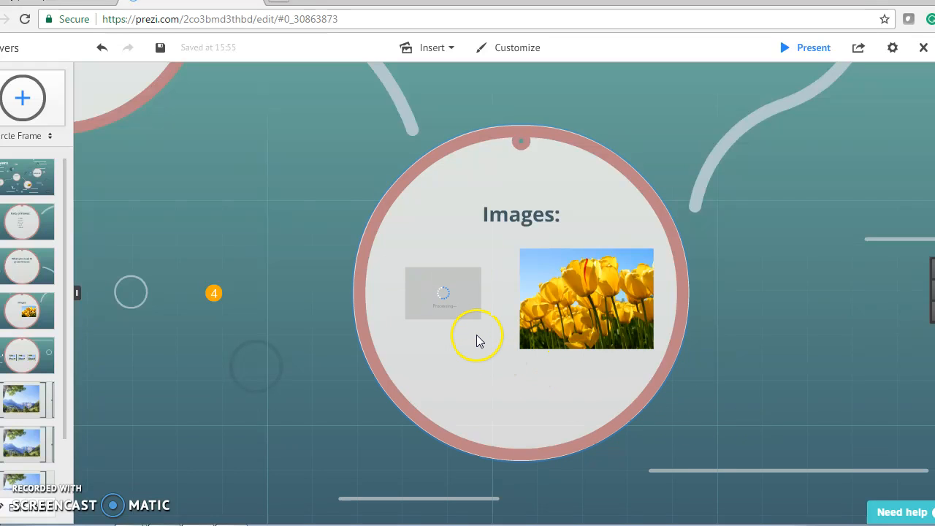
drag(488, 327, 505, 376)
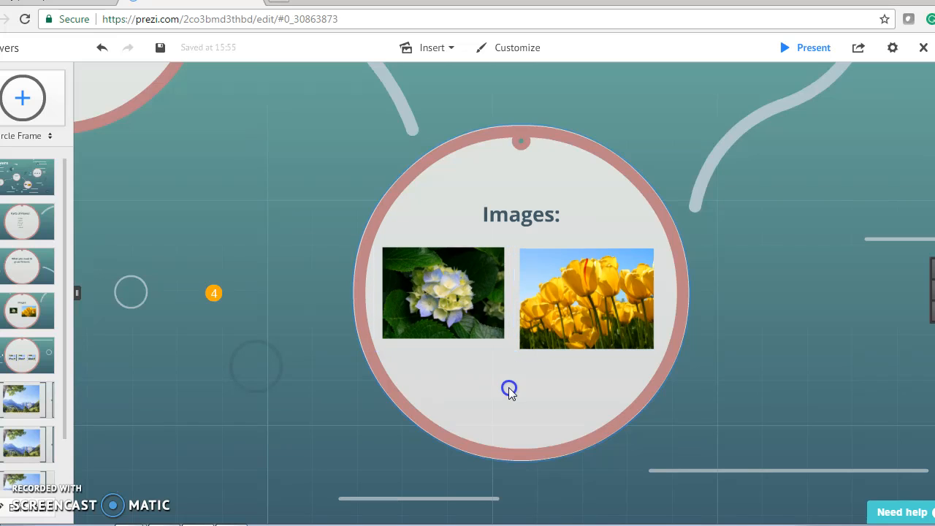
click(509, 388)
click(312, 296)
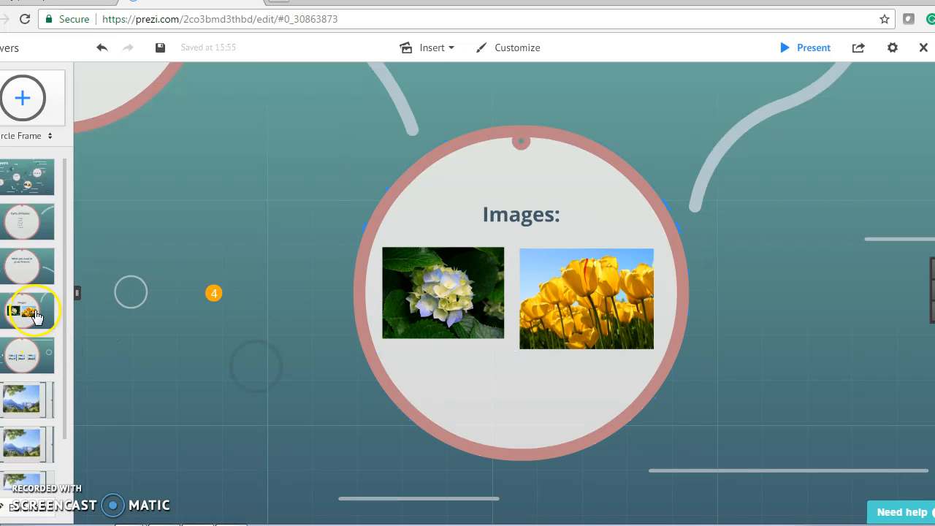
Return to the "What you need to grow flowers:" frame, and open youtube.com in a new browser tab
click(26, 271)
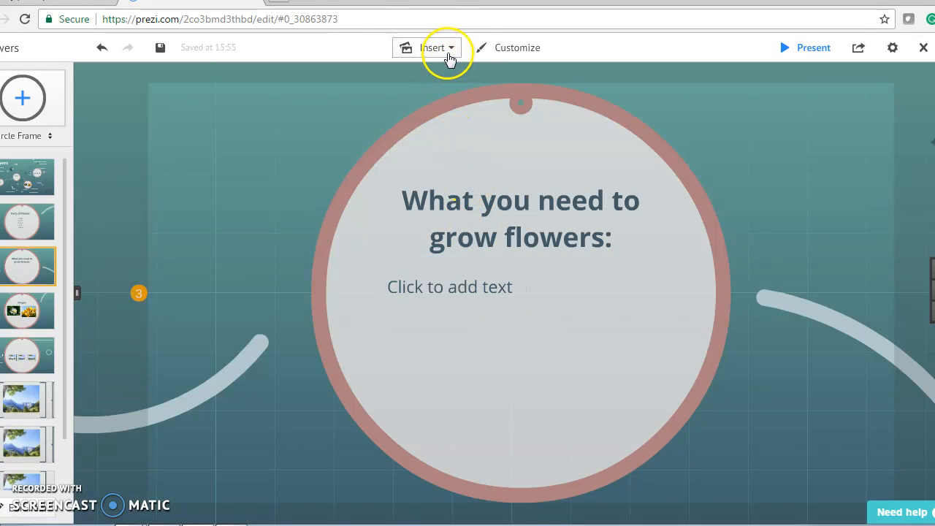
click(283, 6)
text(youtube)
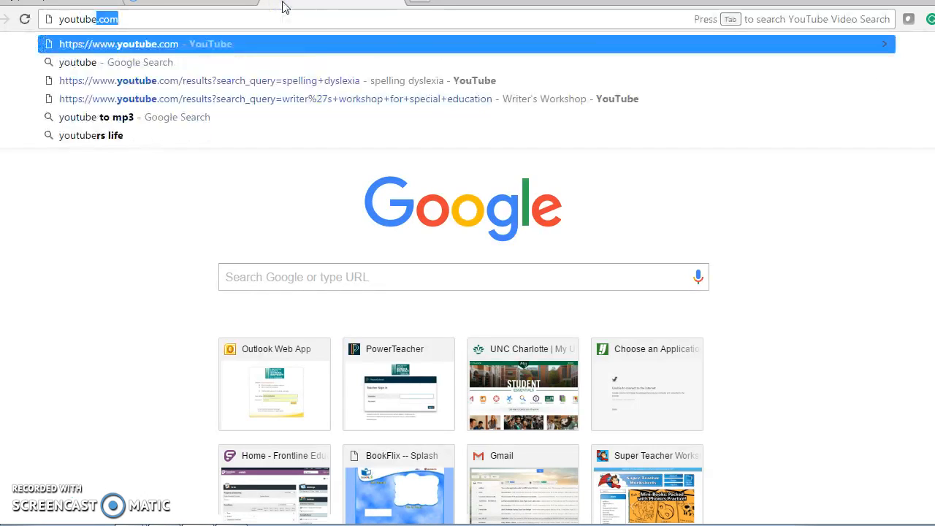
key(Return)
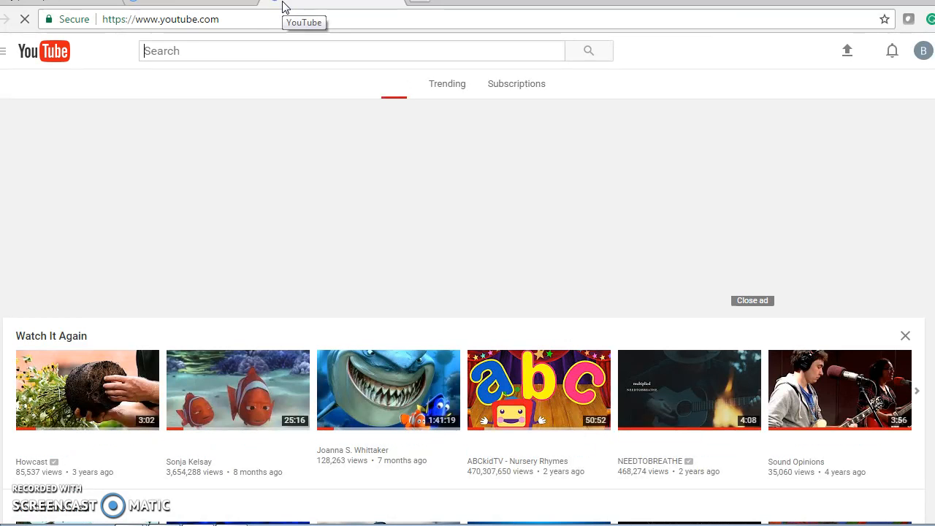
click(269, 50)
text(part)
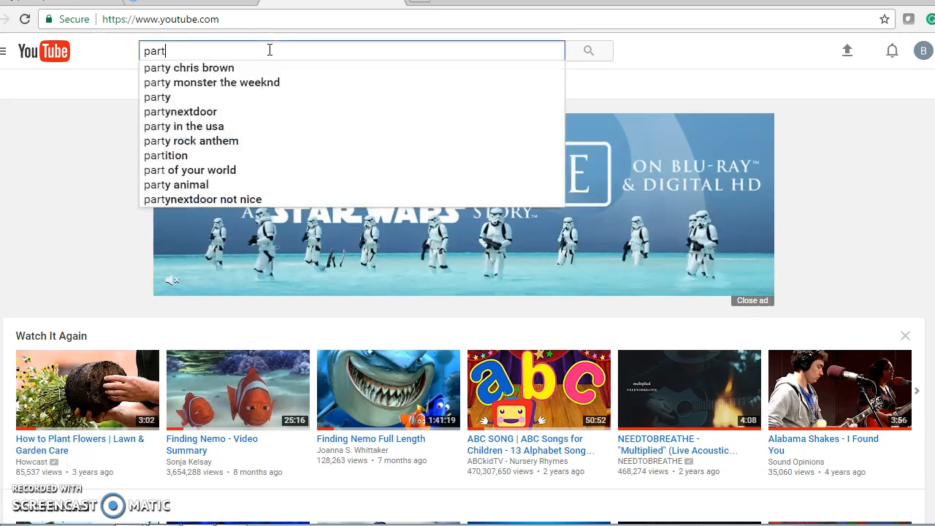
text(s of a flo)
key(BackSpace)
key(BackSpace)
key(BackSpace)
key(BackSpace)
key(BackSpace)
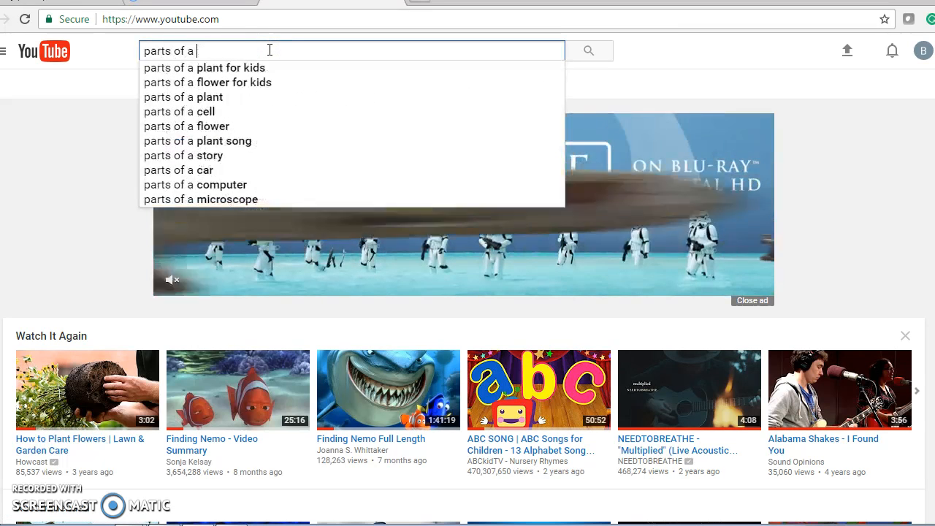
key(BackSpace)
key(BackSpace)
key(BackSpace)
key(BackSpace)
key(BackSpace)
key(BackSpace)
key(BackSpace)
key(BackSpace)
key(BackSpace)
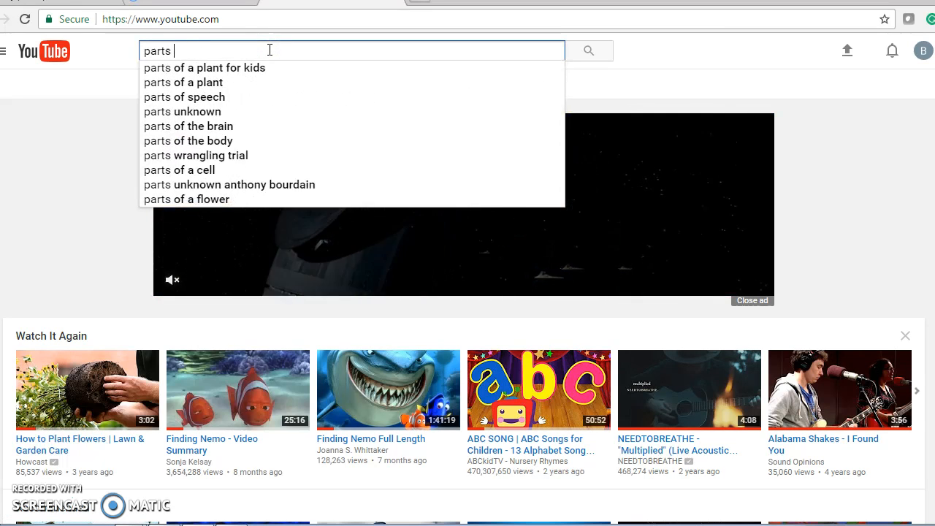
Search YouTube for "what flowers need to grow" and open the video "How Does A Seed Become A Plant?"
text(what )
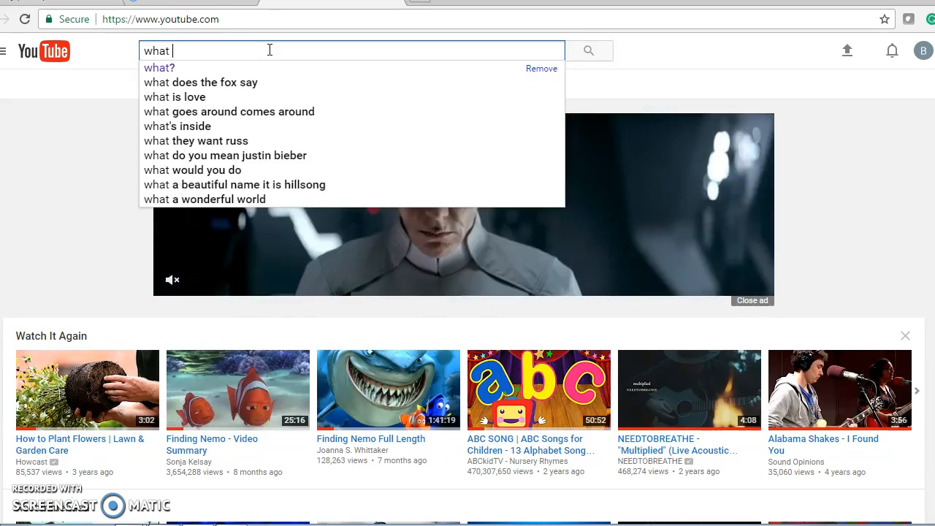
text(flowers need to grow)
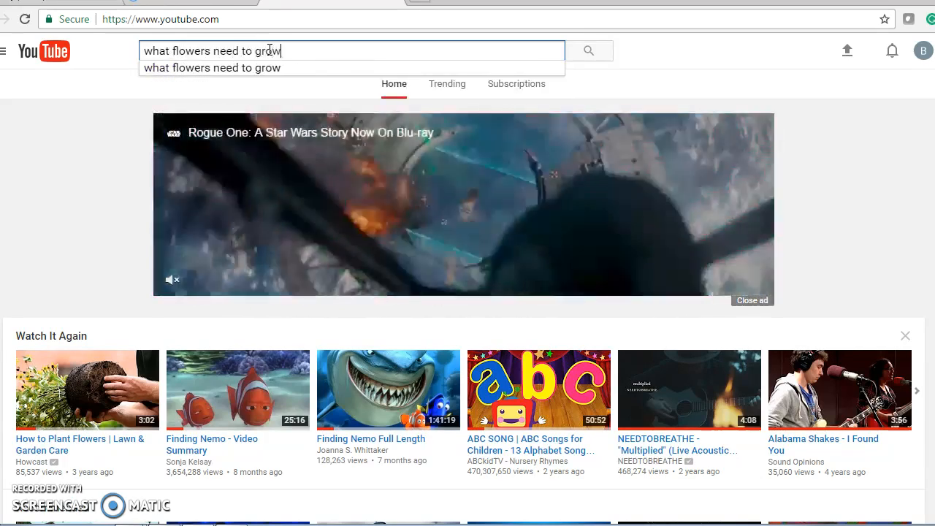
key(Return)
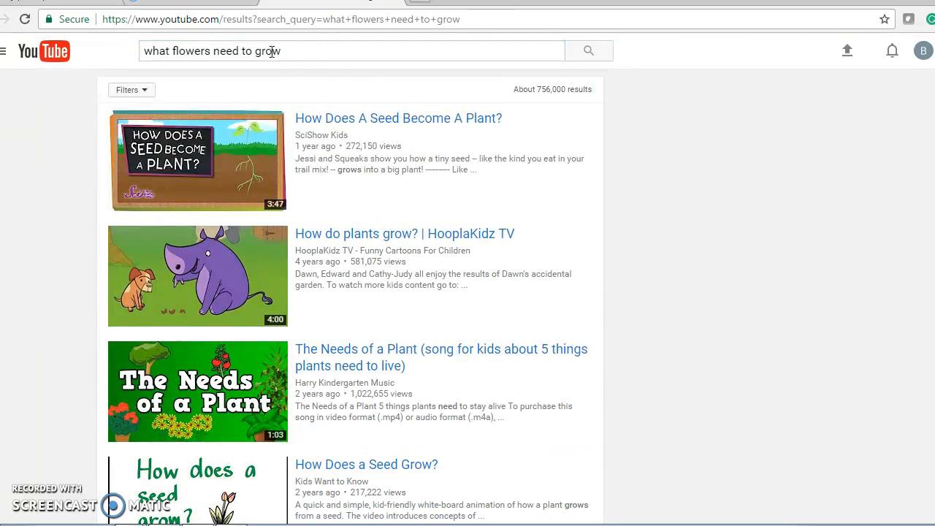
click(407, 121)
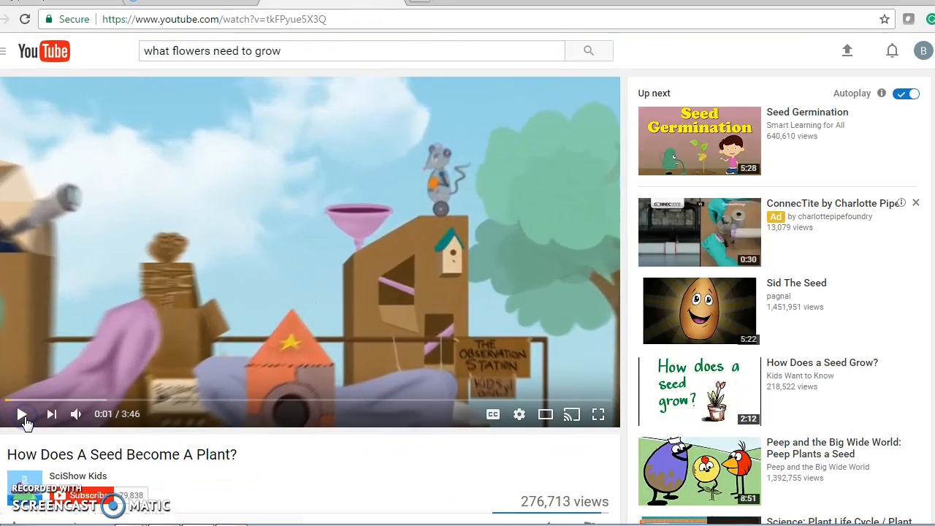
Show the sharing options of the "How Does A Seed Become A Plant?" video and copy its short link
key(Down)
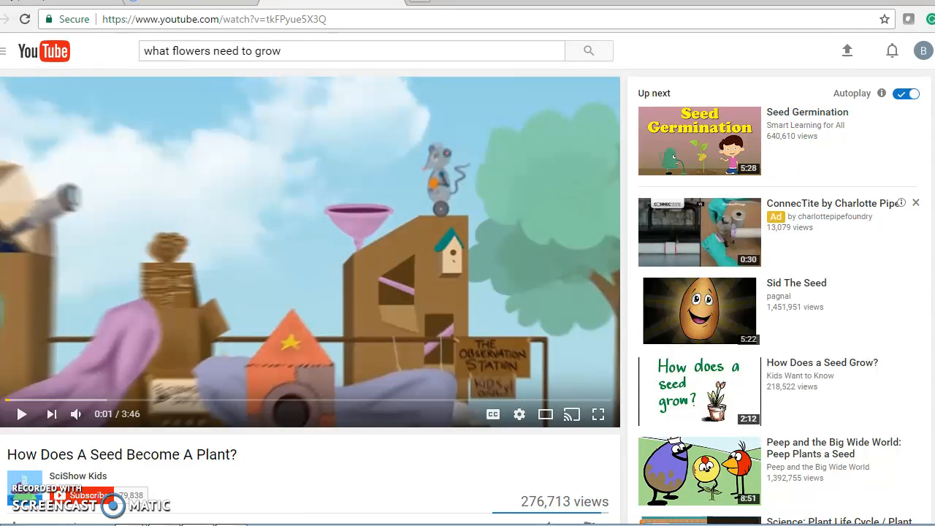
scroll(465, 297, down, 1)
scroll(465, 297, down, 4)
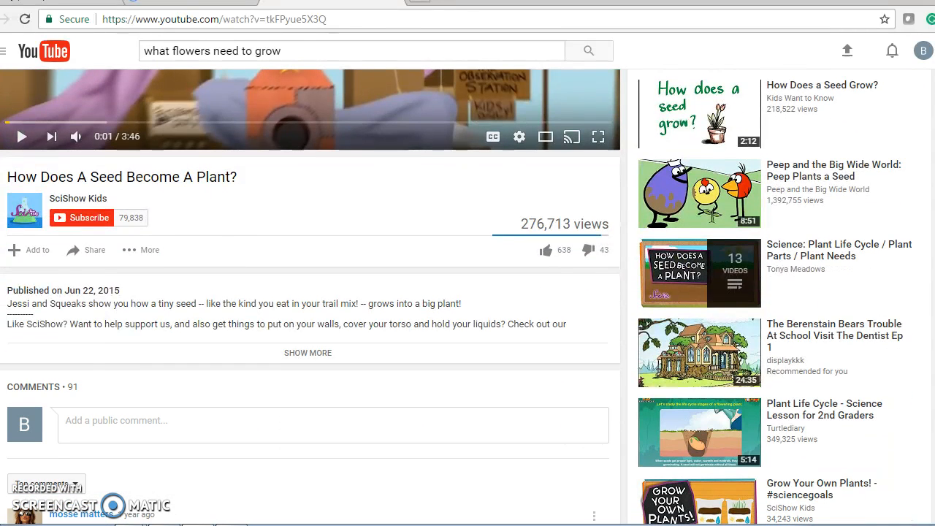
scroll(466, 297, up, 2)
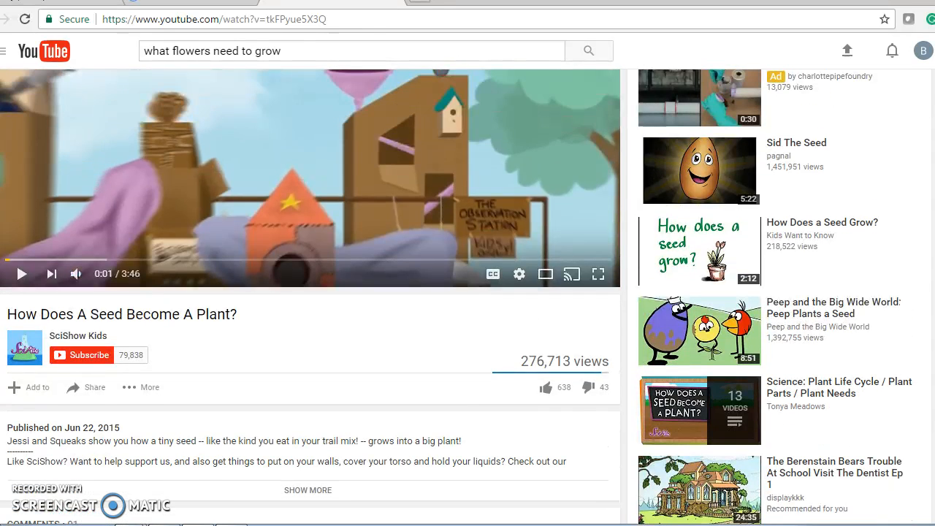
click(95, 393)
key(ctrl+c)
click(233, 501)
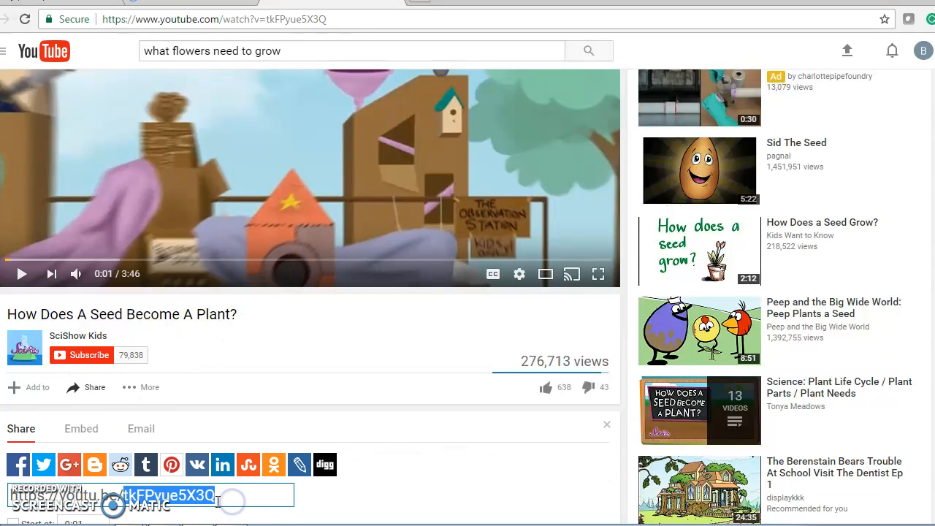
scroll(16, 513, down, 1)
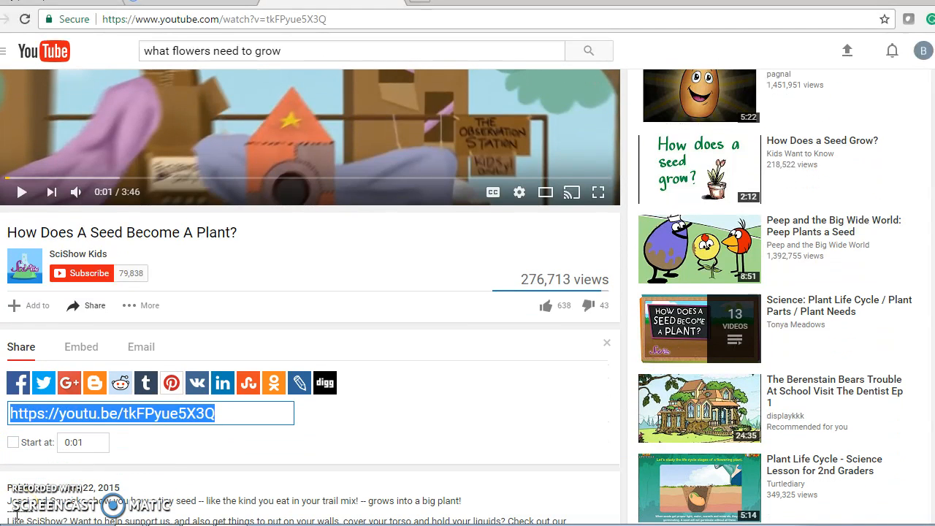
Switch back to Prezi and insert the YouTube video into the "What you need to grow flowers:" frame using the copied link
click(177, 7)
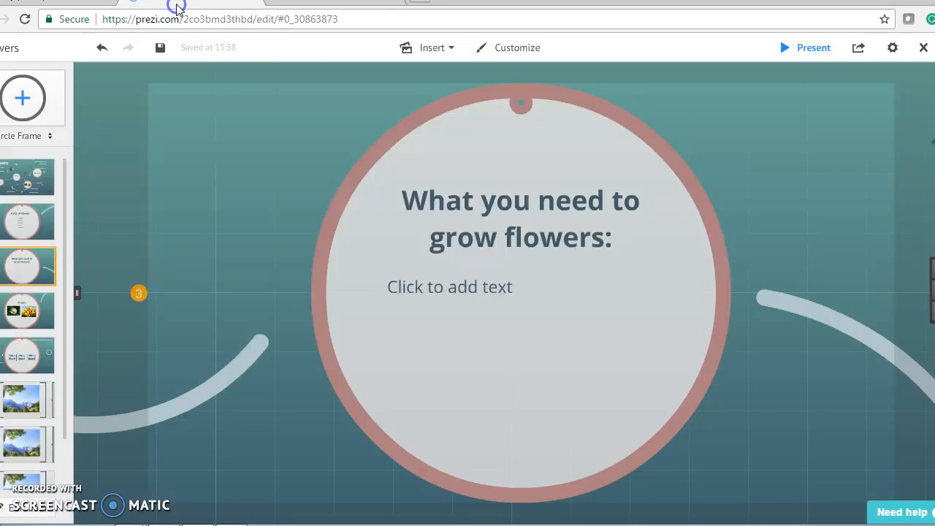
click(452, 46)
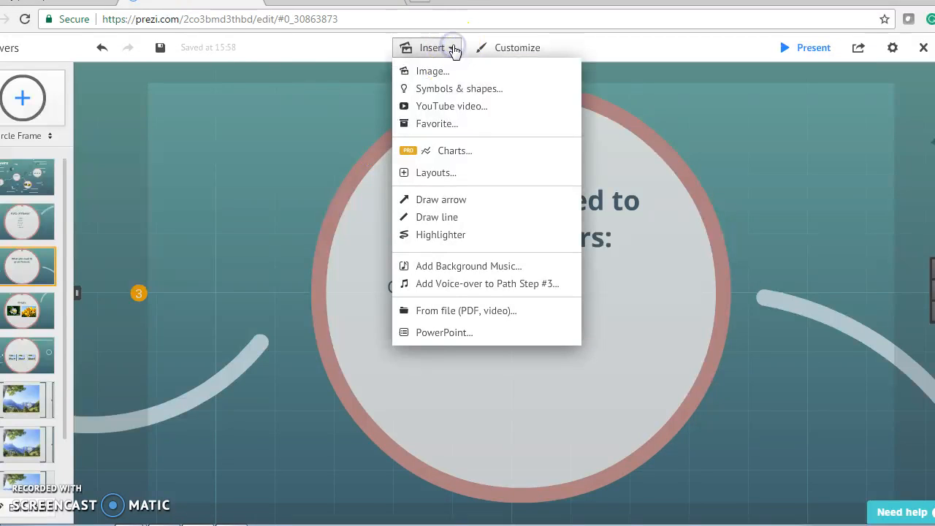
click(457, 106)
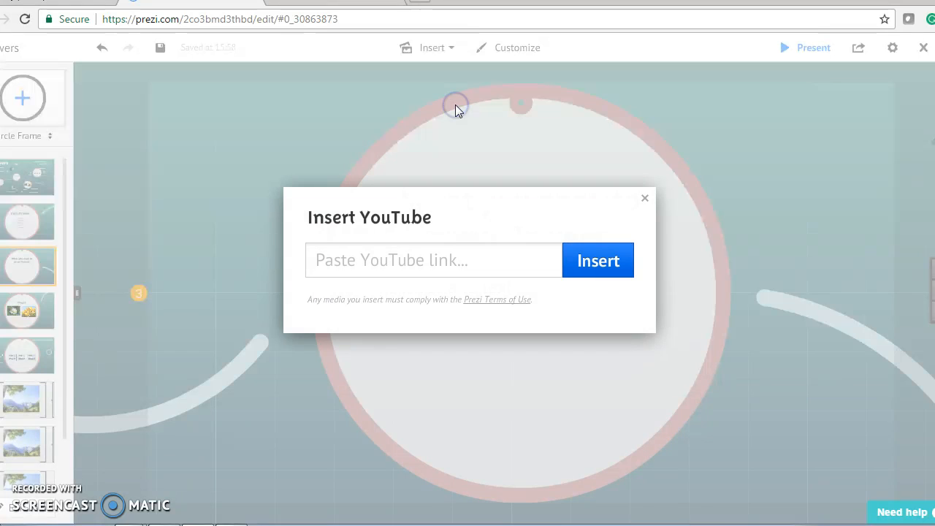
click(385, 259)
key(ctrl+v)
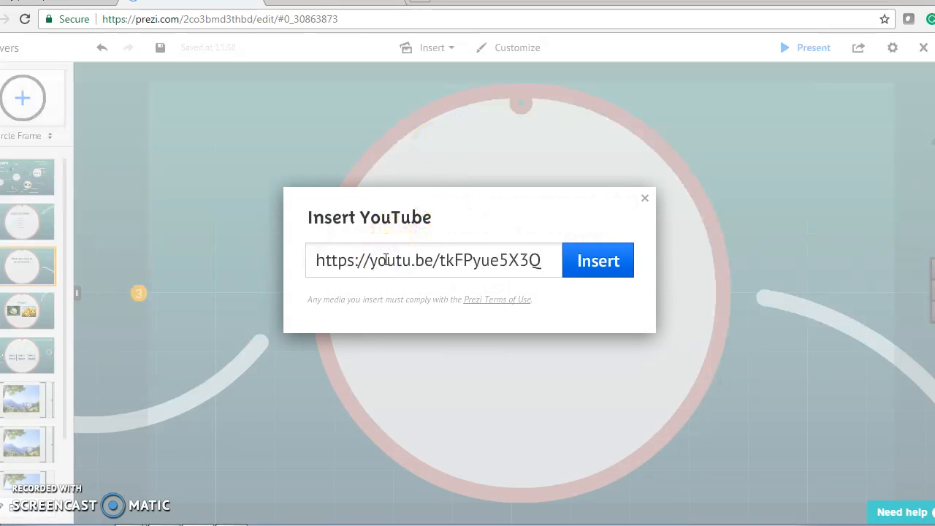
click(590, 261)
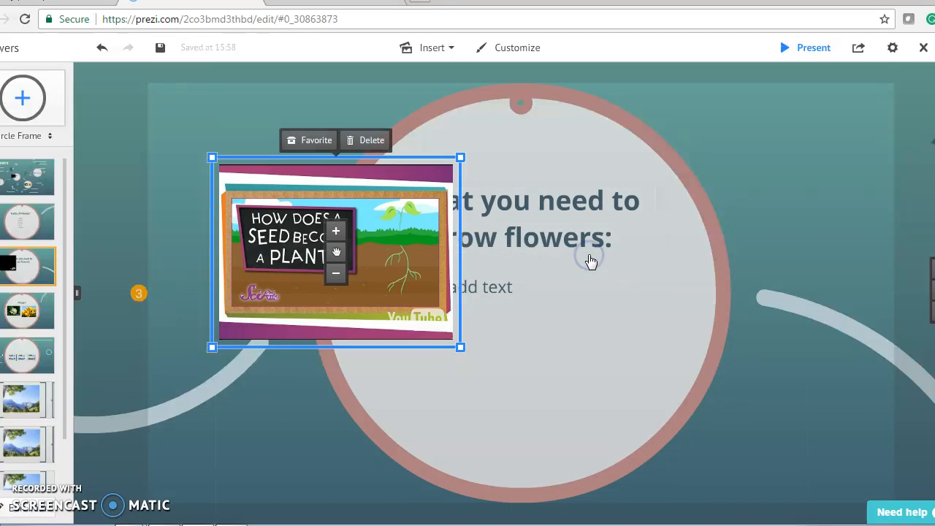
Move the video below the heading, toward the circle's lower right edge, uncovering the start of the body text placeholder
drag(344, 261, 528, 359)
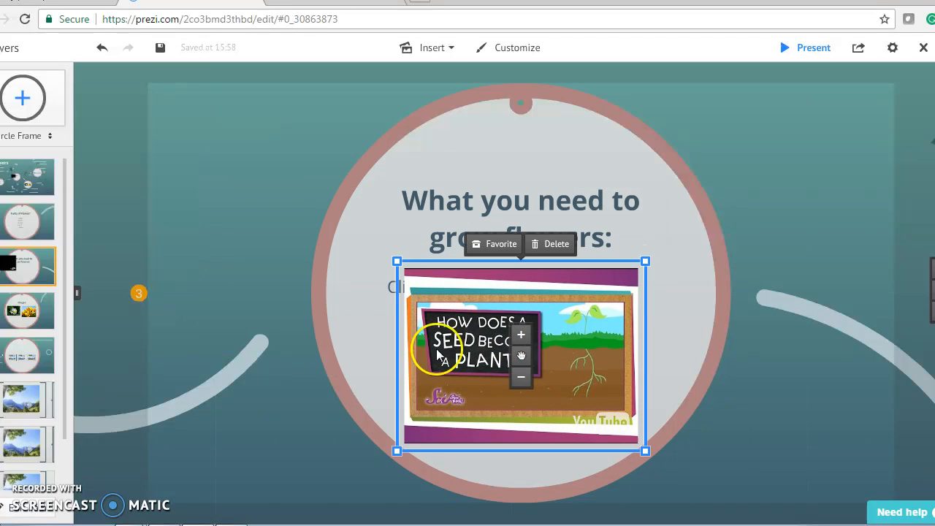
click(364, 335)
click(388, 293)
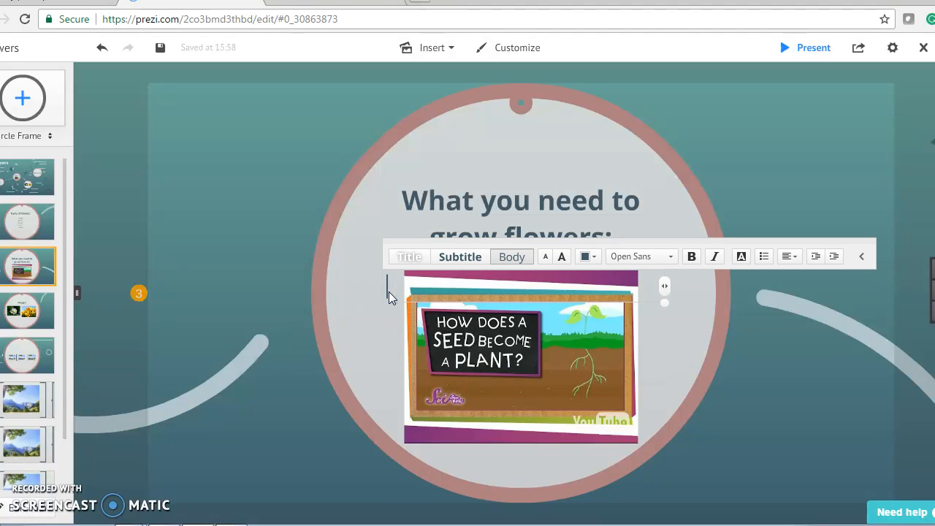
click(691, 345)
drag(546, 360, 623, 354)
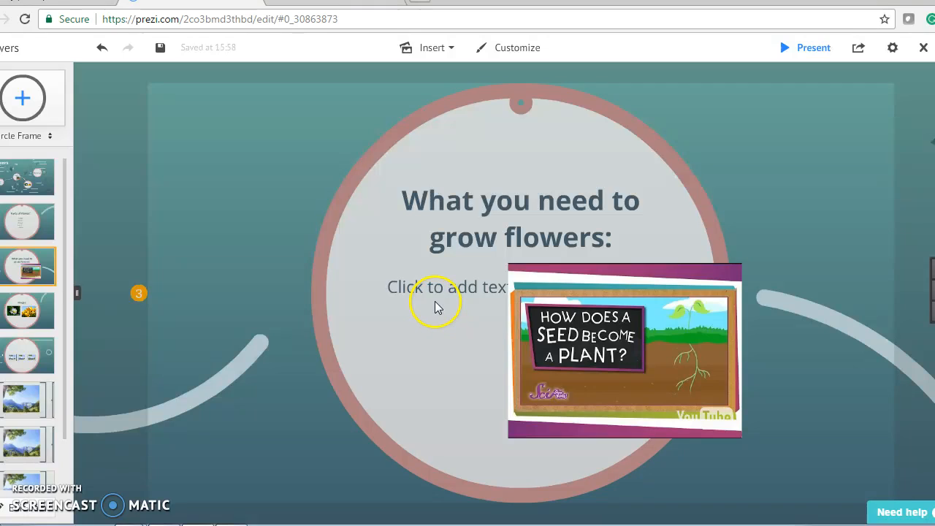